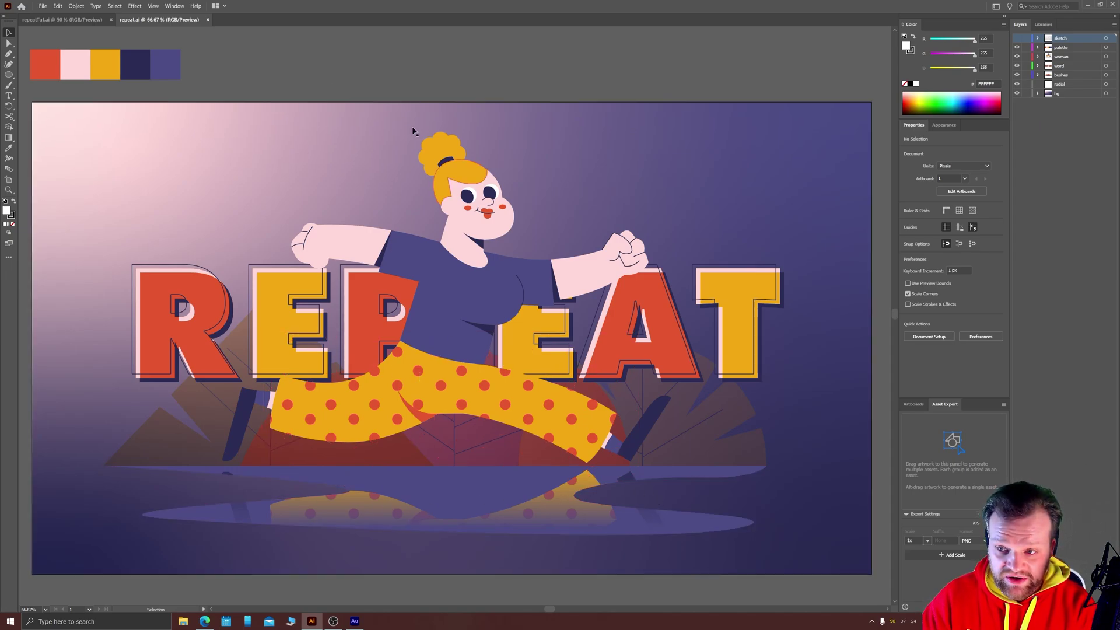
# Switch to the repeatTut.ai document and centre the artwork in view.
pyautogui.click(54, 20)
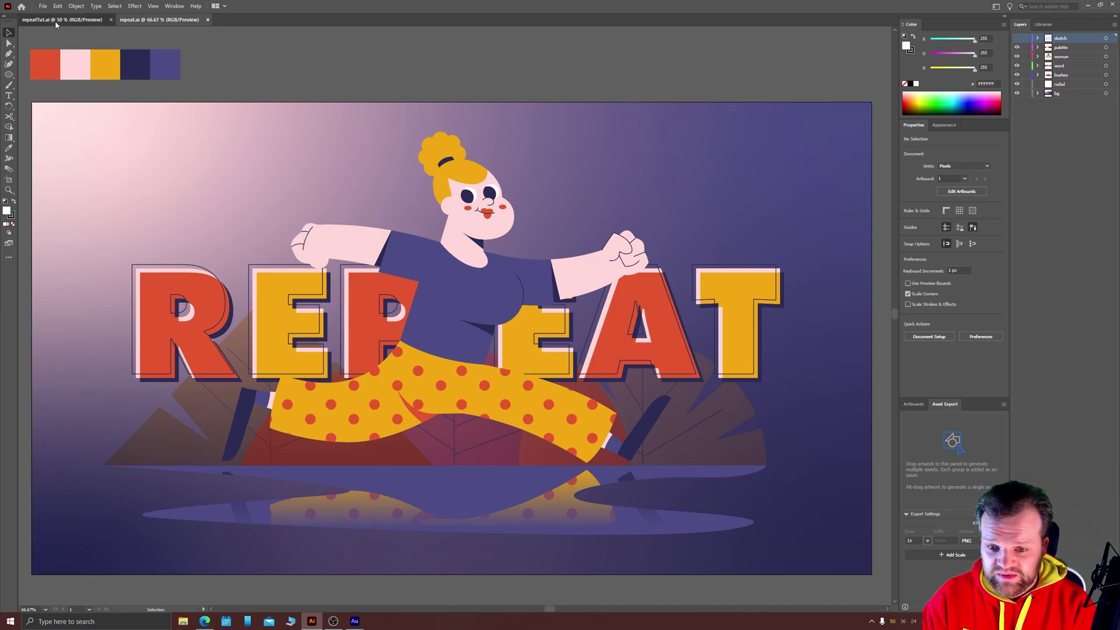
pyautogui.moveTo(569, 88); pyautogui.dragTo(580, 104)
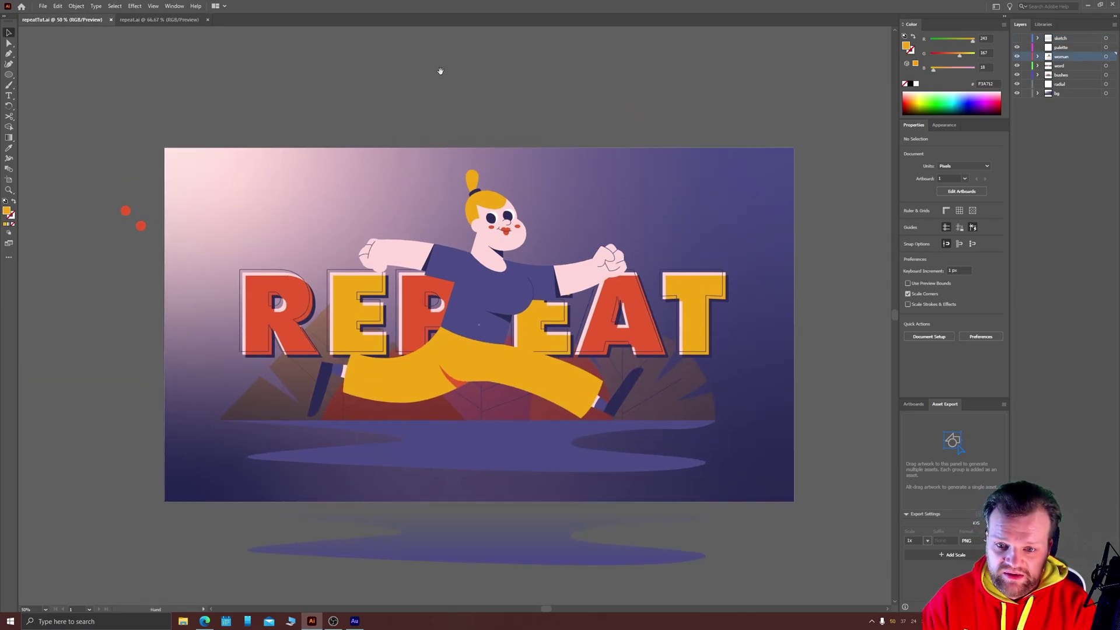
pyautogui.click(8, 33)
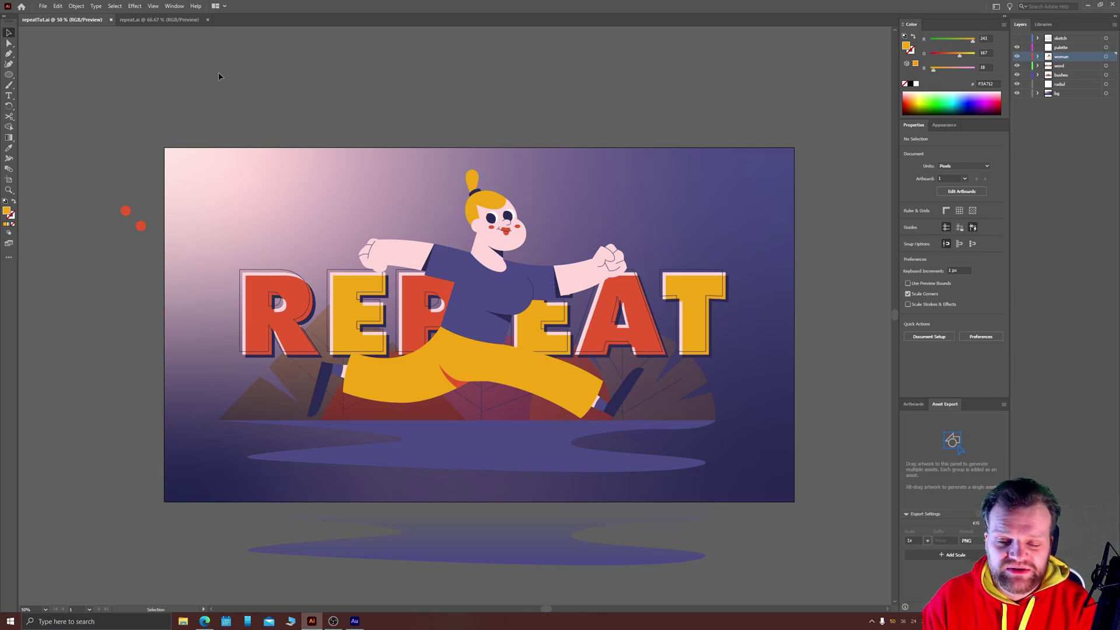
# Zoom in on the teardrop bun, select it, and return it above the hair tie.
pyautogui.moveTo(468, 178); pyautogui.dragTo(449, 184)
pyautogui.hotkey('ctrl', '+')
pyautogui.hotkey('ctrl', '+')
pyautogui.hotkey('ctrl', '+')
pyautogui.hotkey('ctrl', '+')
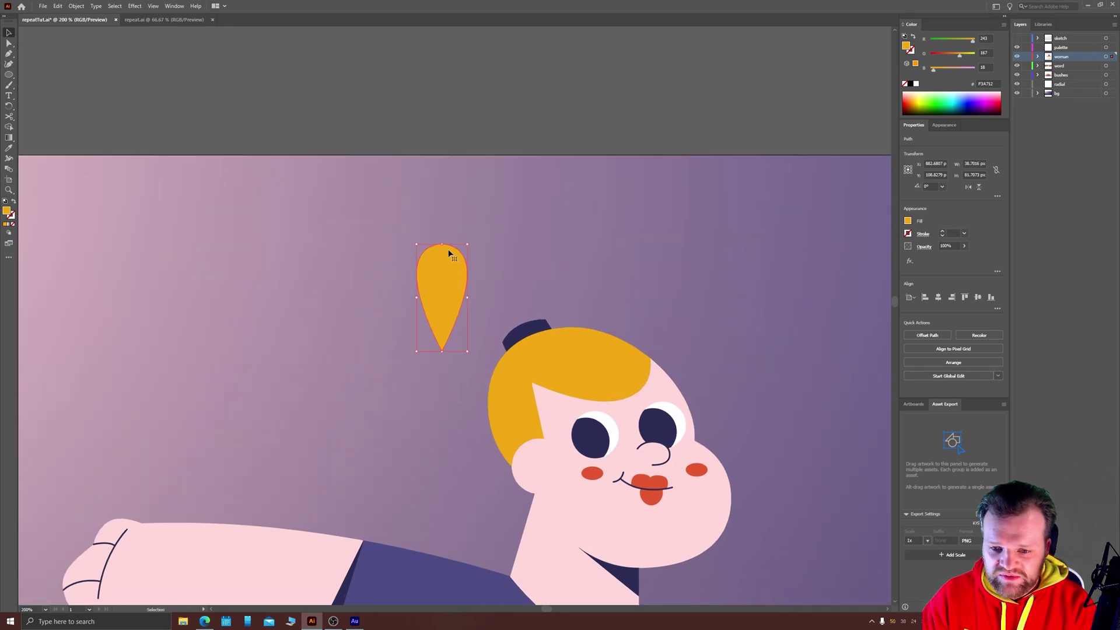
pyautogui.click(437, 118)
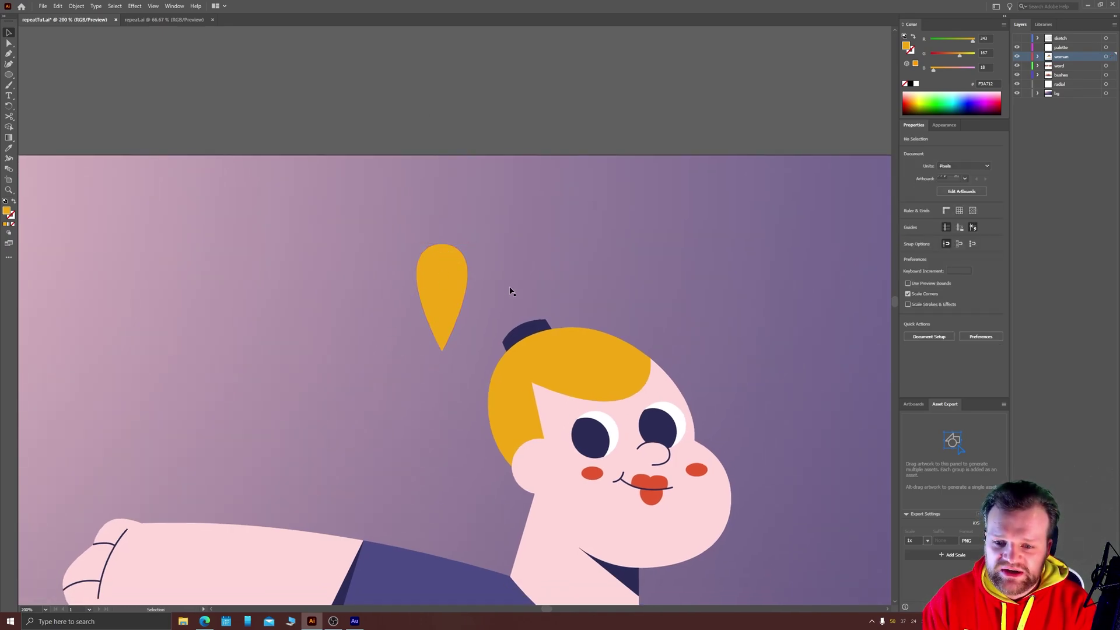
pyautogui.click(445, 299)
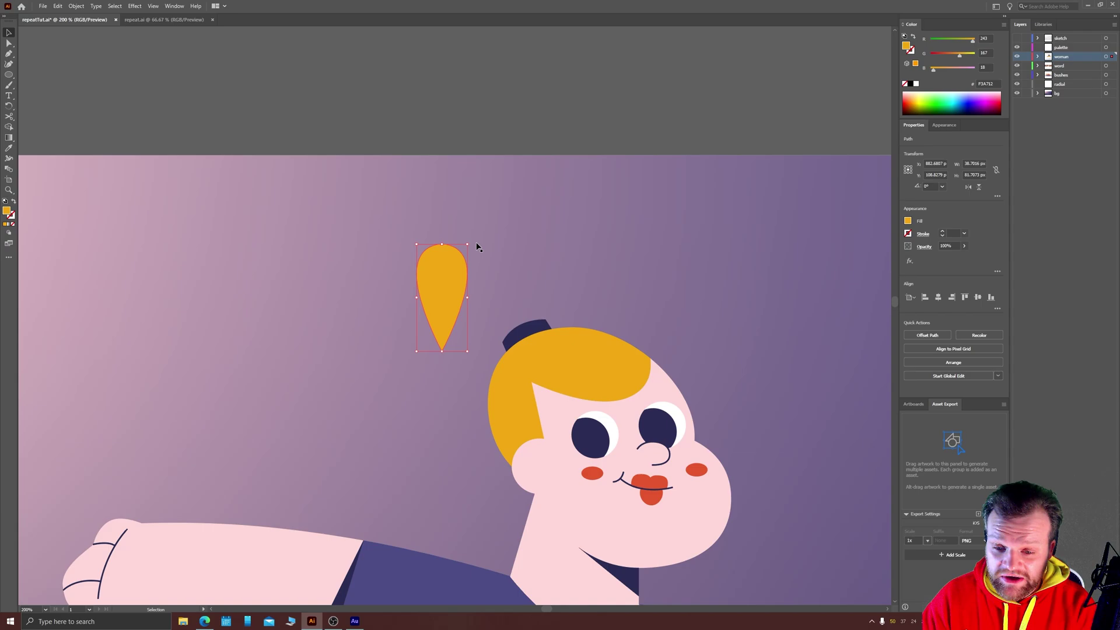
pyautogui.hotkey('ctrl', 'd')
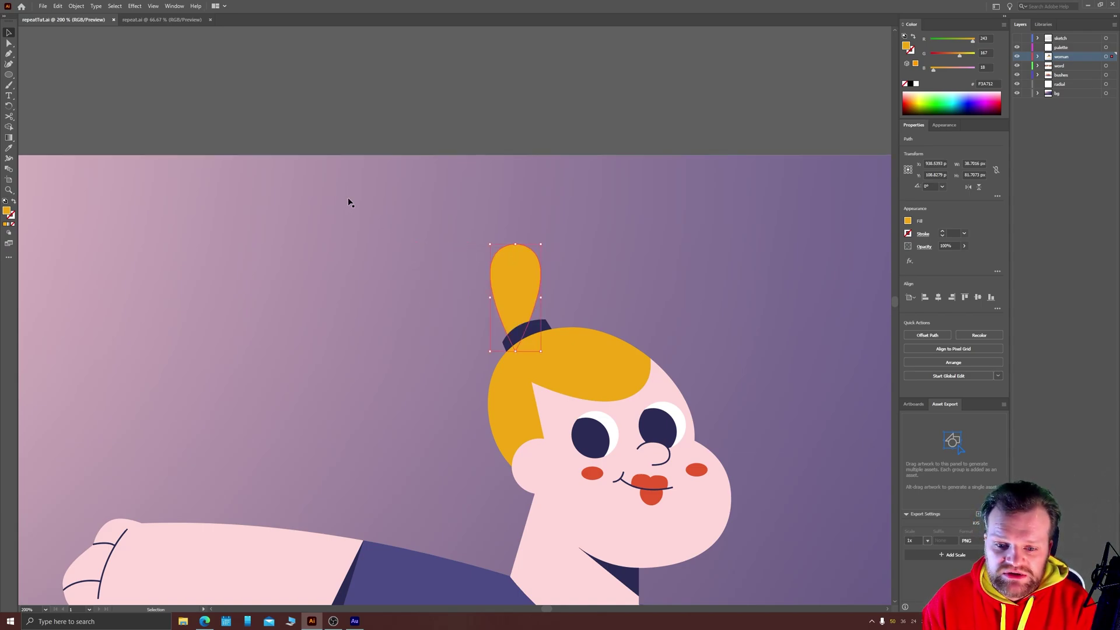
# Apply Object > Repeat > Radial to the teardrop and widen the eight-petal ring around the head.
pyautogui.click(78, 6)
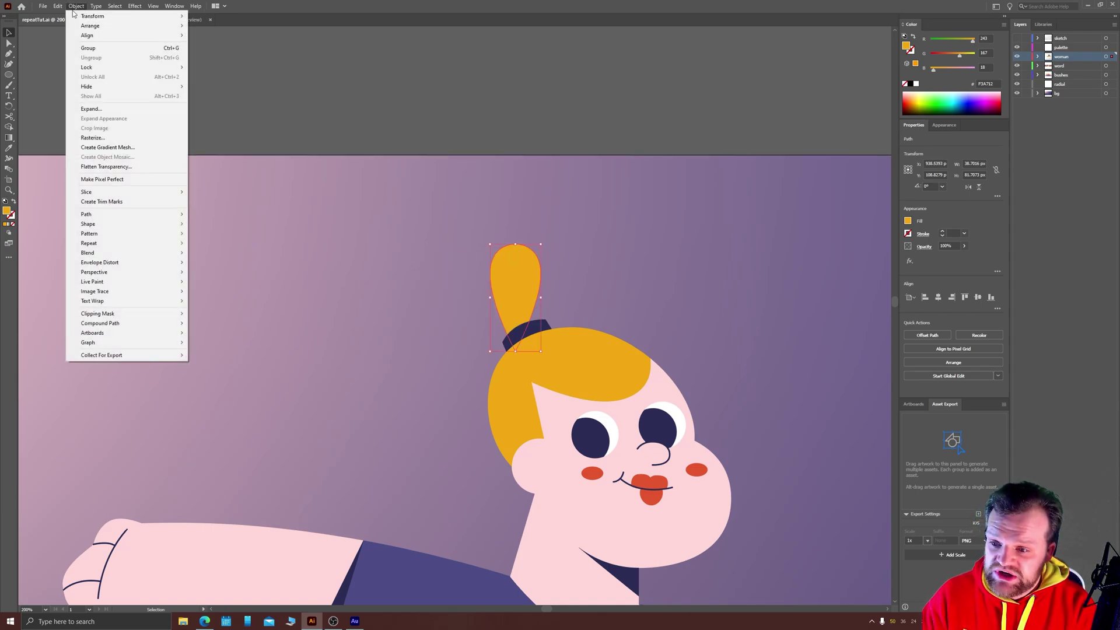
pyautogui.moveTo(156, 244)
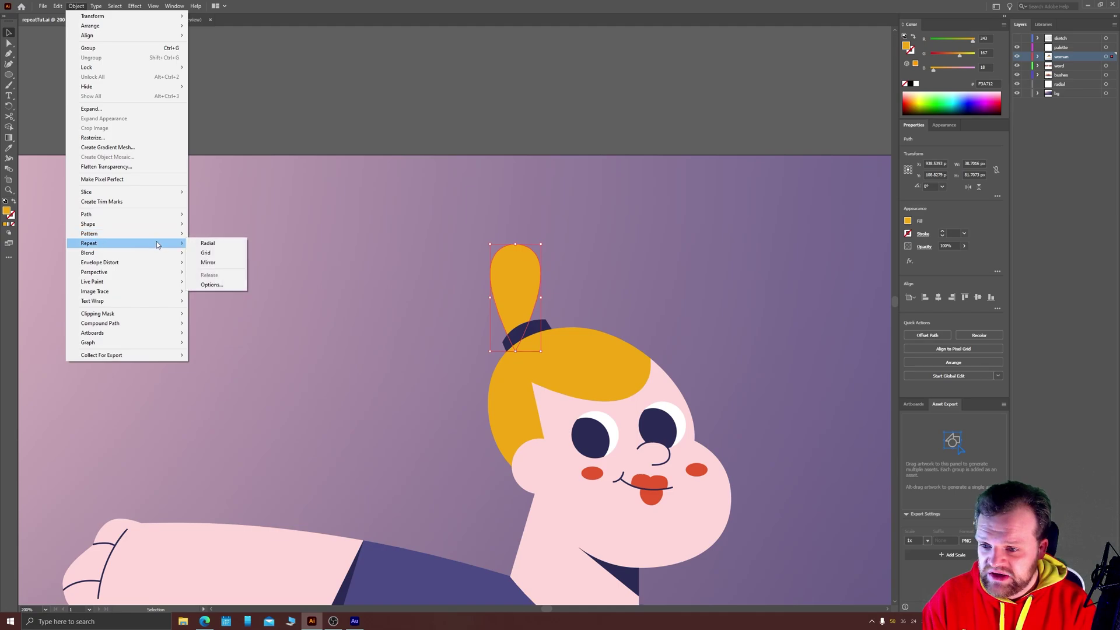
pyautogui.click(209, 243)
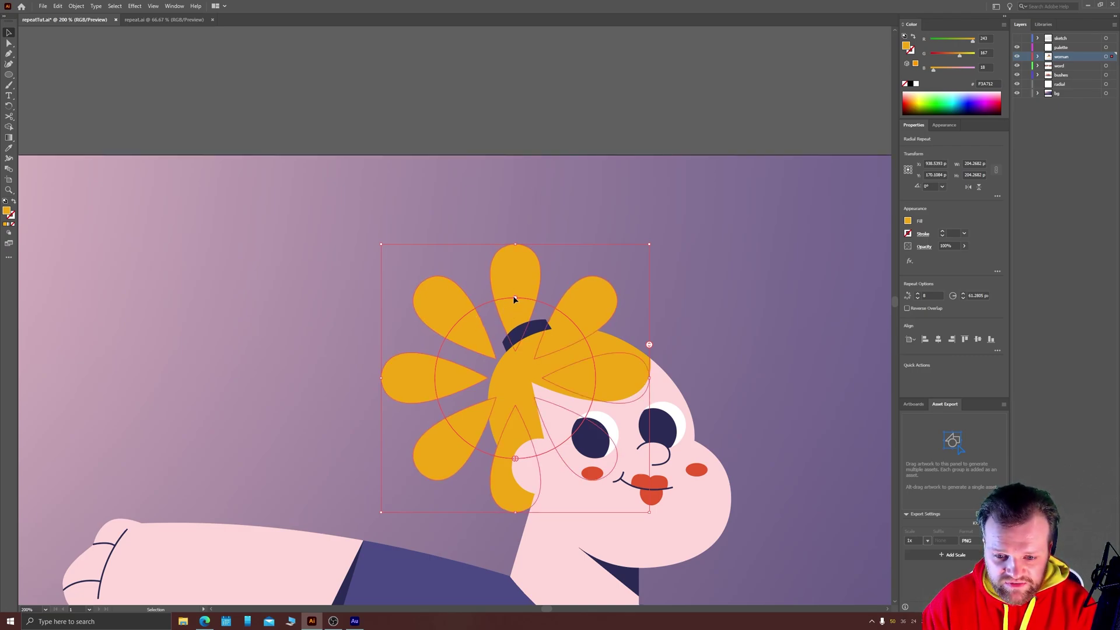
pyautogui.moveTo(514, 296); pyautogui.dragTo(592, 281)
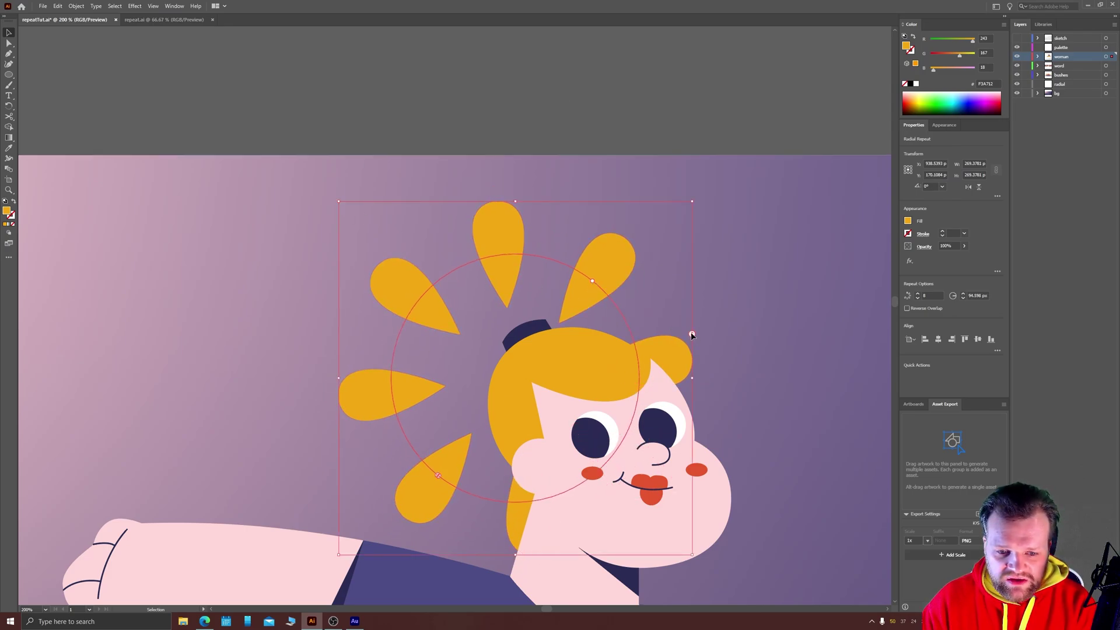
# Raise the petal count, adjust the ring gap, and shrink the radius so 10 petals overlap tightly.
pyautogui.moveTo(692, 335); pyautogui.dragTo(642, 322)
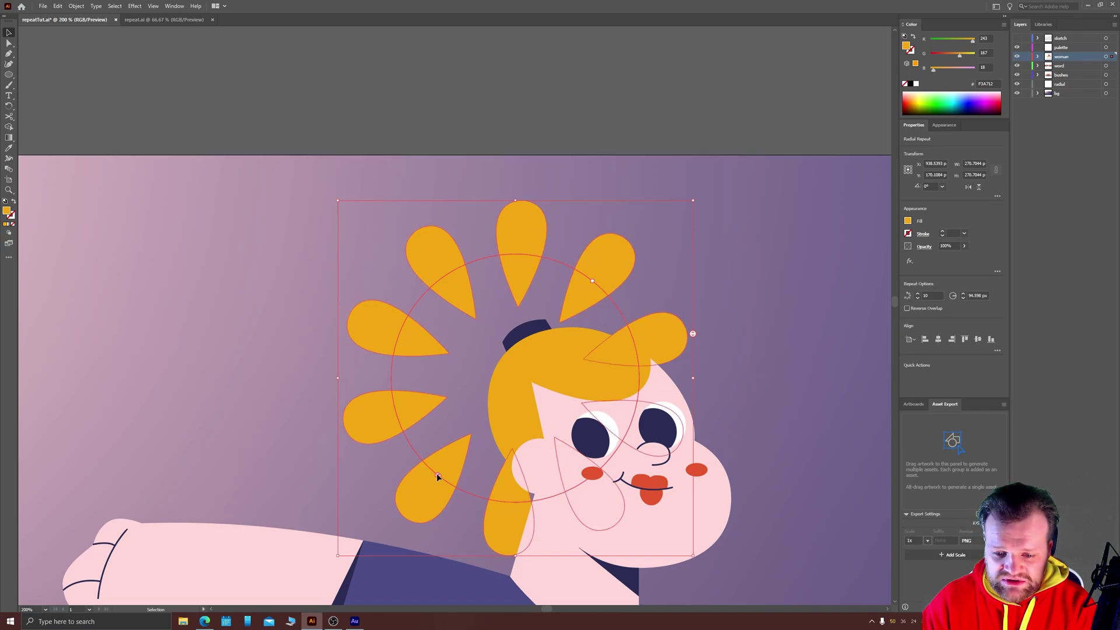
pyautogui.moveTo(435, 475); pyautogui.dragTo(431, 475)
pyautogui.moveTo(408, 438); pyautogui.dragTo(396, 399)
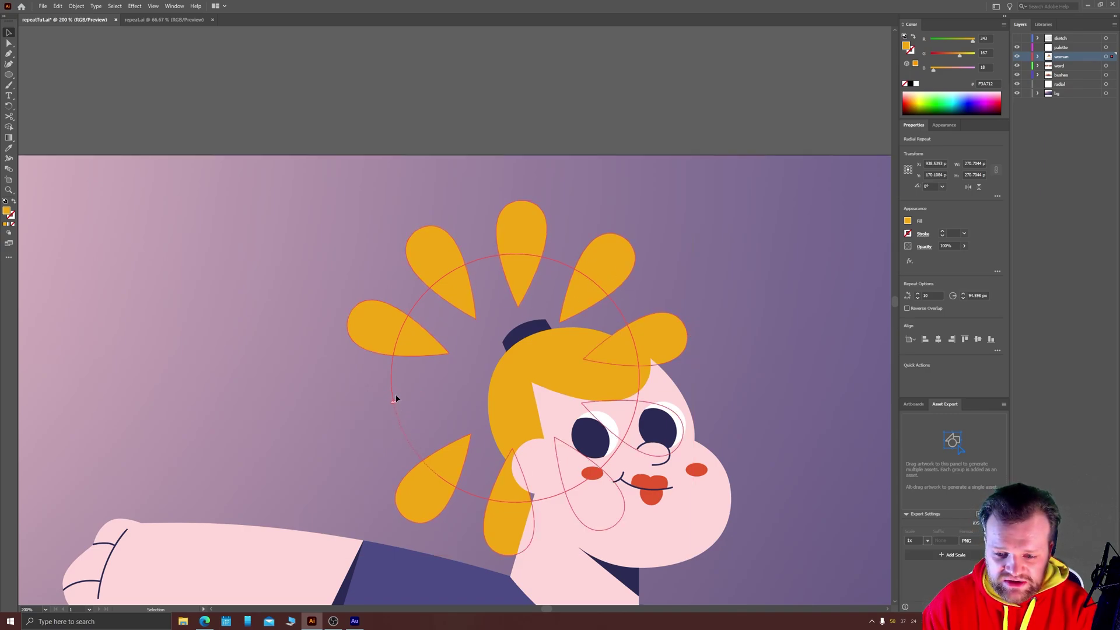
pyautogui.moveTo(403, 349); pyautogui.dragTo(438, 476)
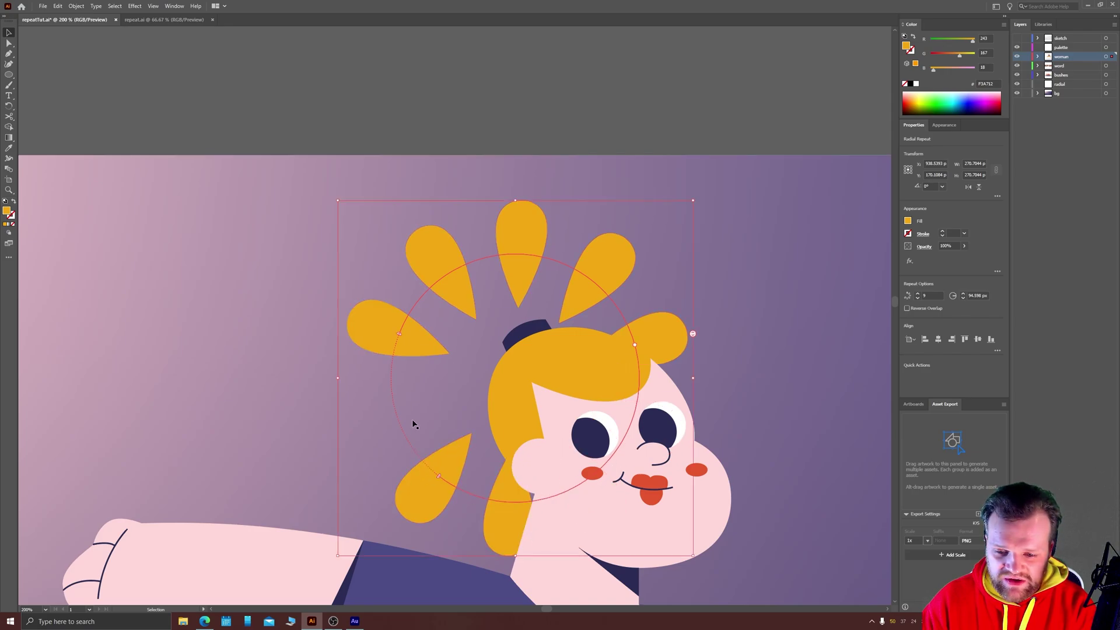
pyautogui.moveTo(399, 336); pyautogui.dragTo(397, 411)
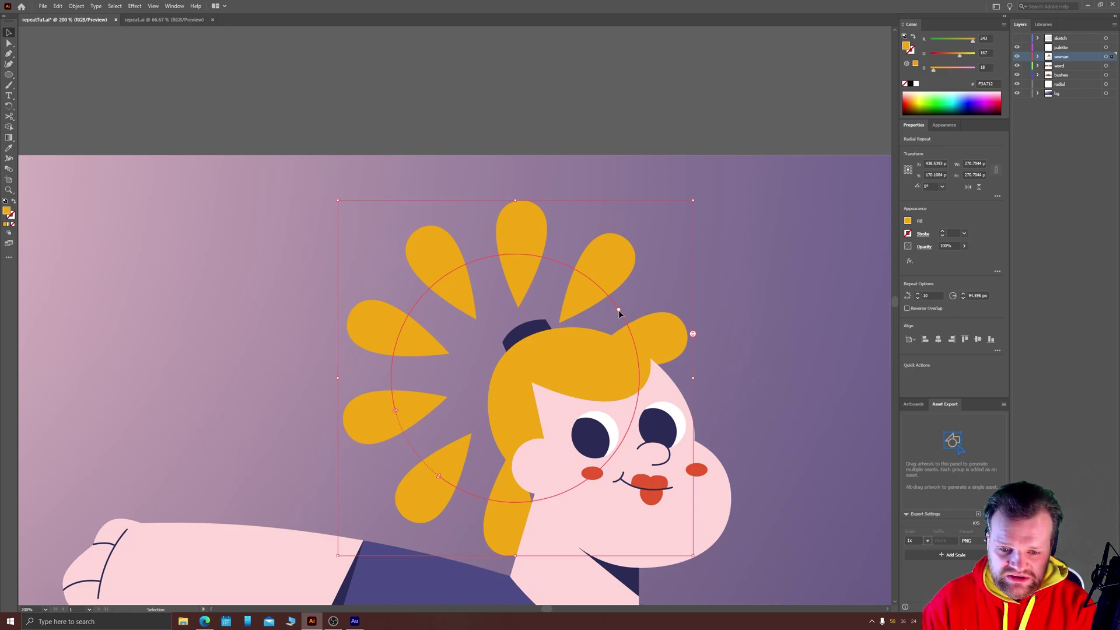
pyautogui.moveTo(618, 310); pyautogui.dragTo(521, 315)
# Move the petal cluster off the head and enlarge it, undoing the accidental rotation.
pyautogui.hotkey('ctrl', 'z')
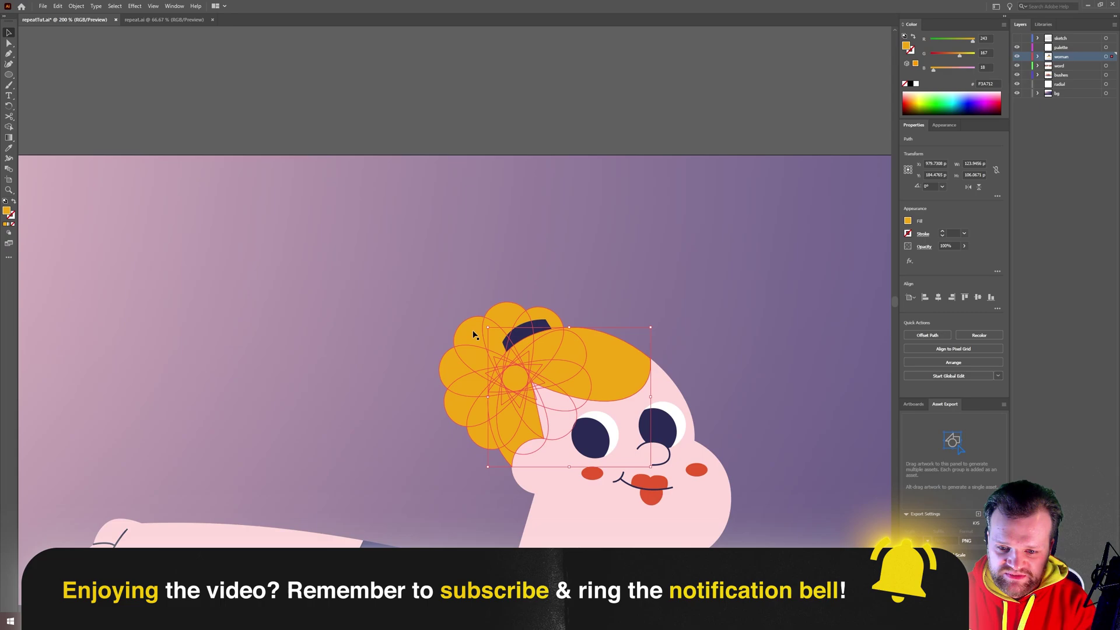
pyautogui.moveTo(455, 357); pyautogui.dragTo(281, 234)
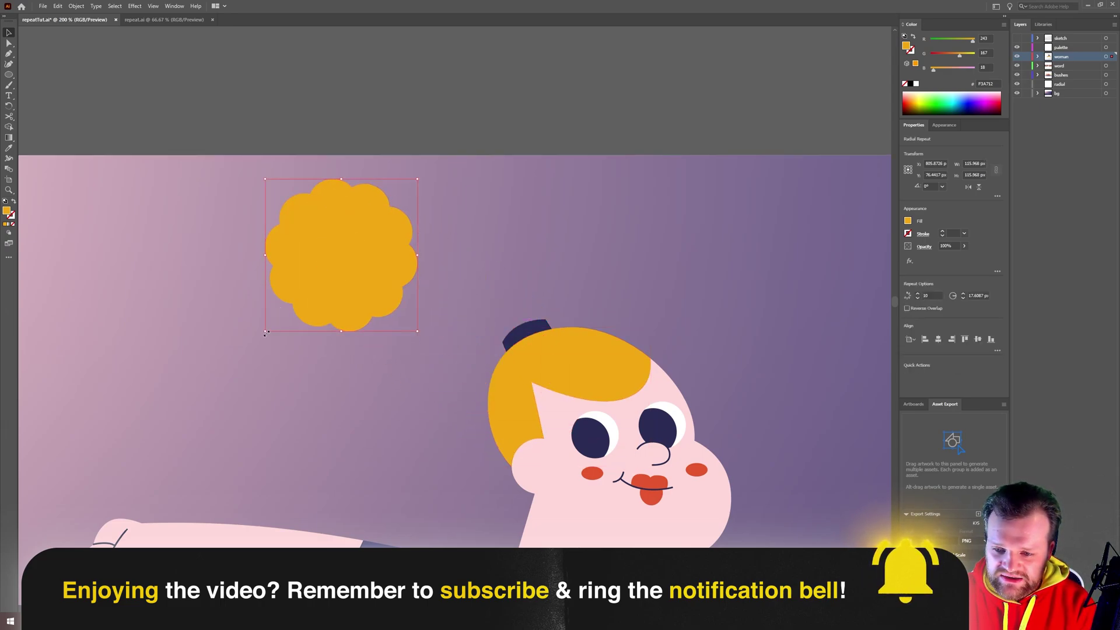
pyautogui.moveTo(265, 336); pyautogui.dragTo(233, 80)
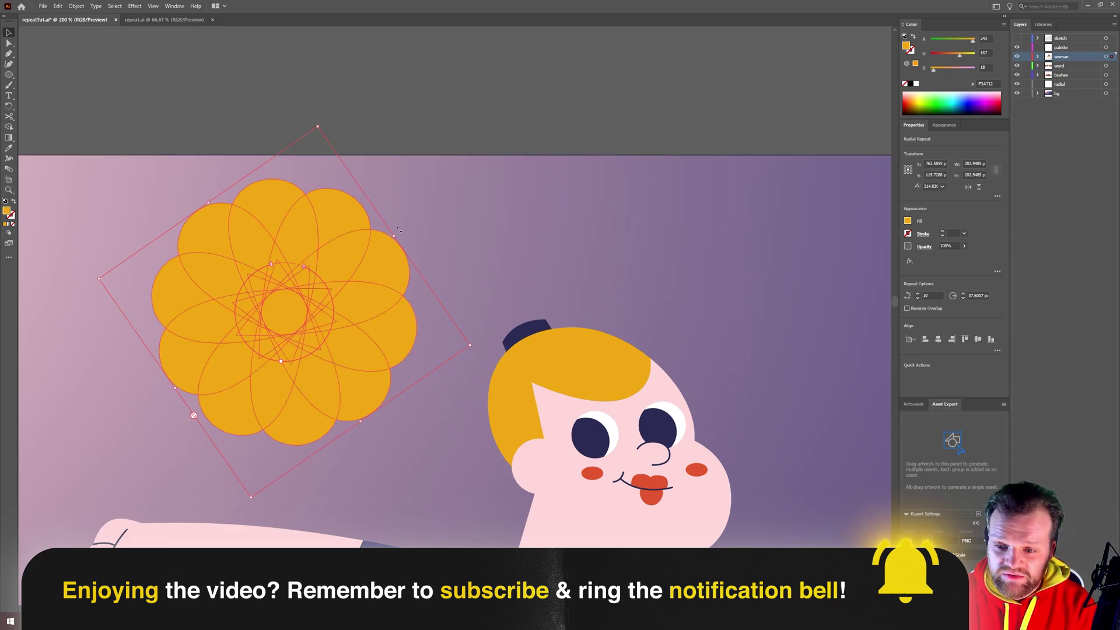
pyautogui.hotkey('ctrl', 'z')
pyautogui.hotkey('ctrl', 'z')
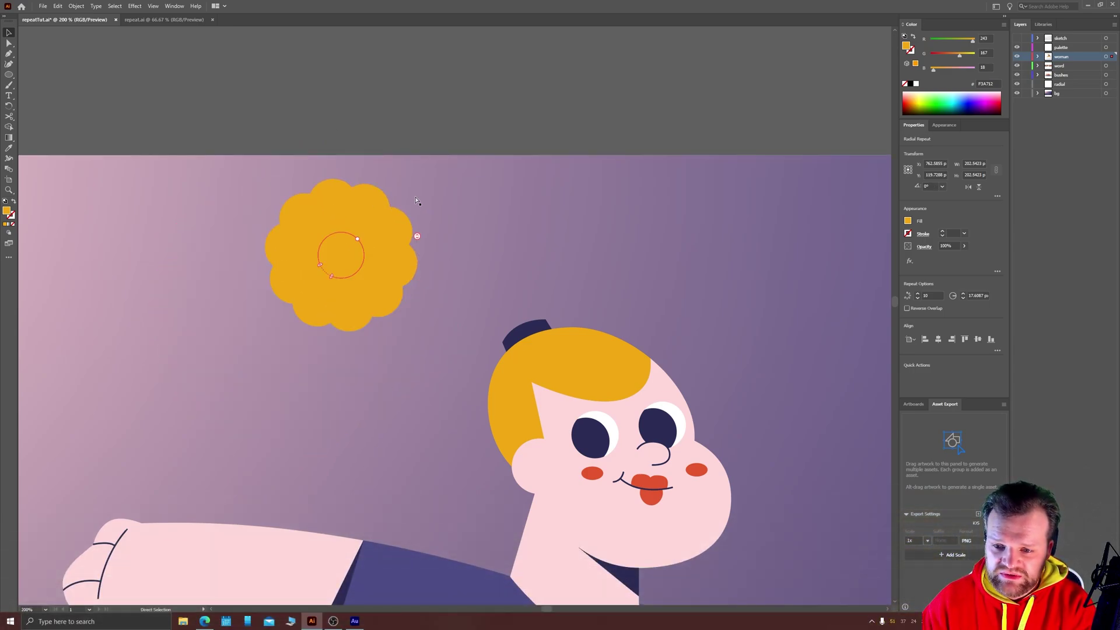
# Place the bun on top of the woman's head around the hair tie, then deselect and zoom out.
pyautogui.moveTo(402, 216); pyautogui.dragTo(579, 331)
pyautogui.moveTo(454, 342); pyautogui.dragTo(459, 294)
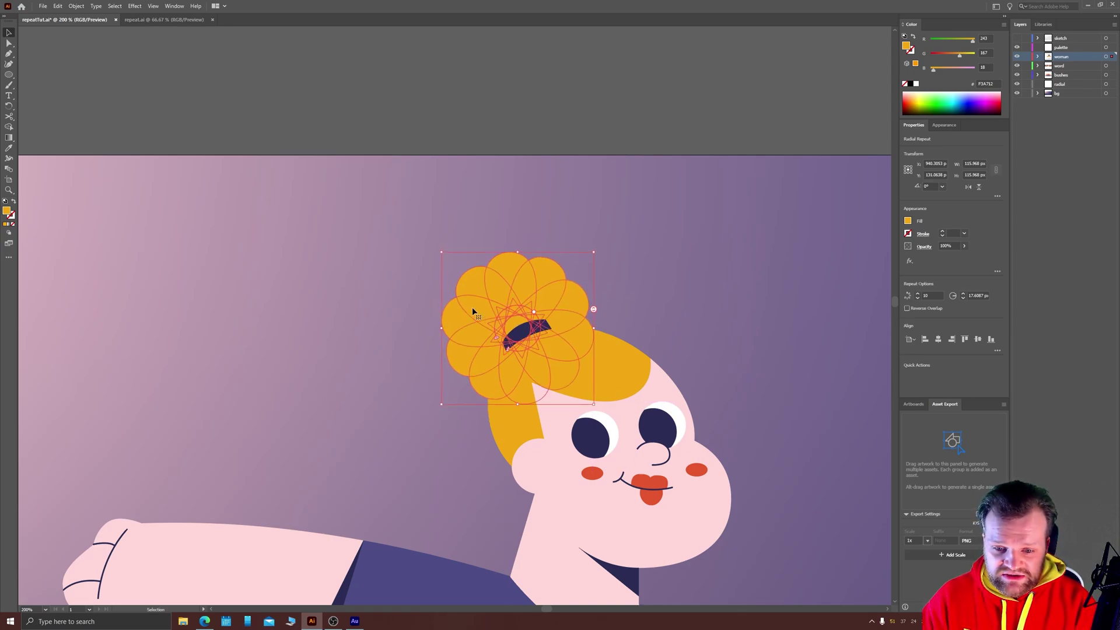
pyautogui.click(435, 120)
pyautogui.scroll(-4, 370, 390)
pyautogui.hscroll(2, 370, 390)
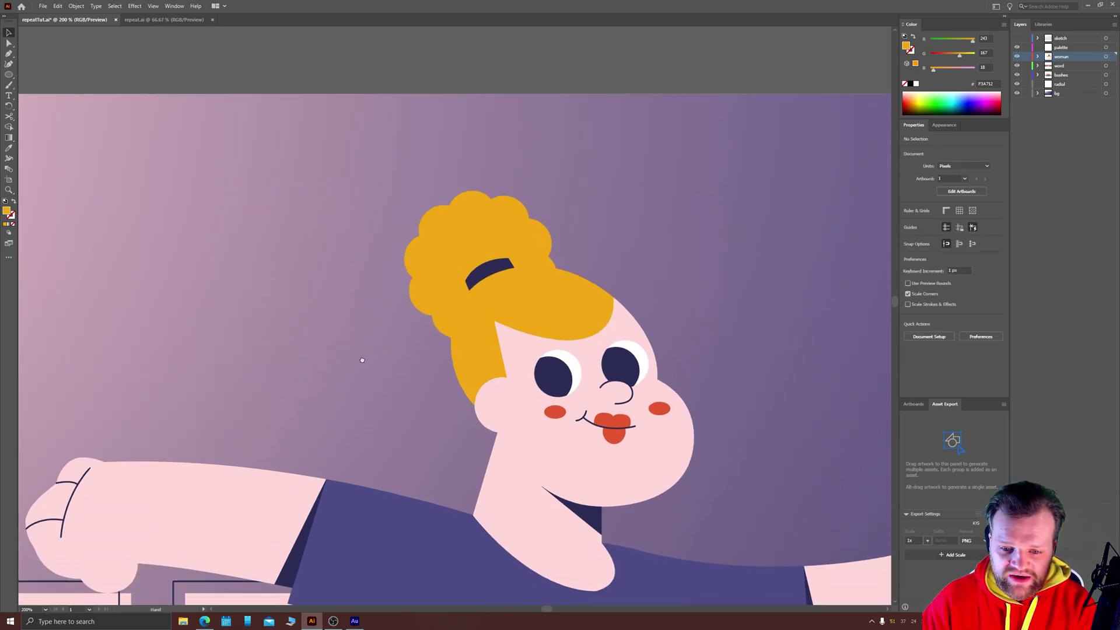
pyautogui.hotkey('ctrl', '-')
pyautogui.hotkey('ctrl', '-')
pyautogui.hotkey('ctrl', '-')
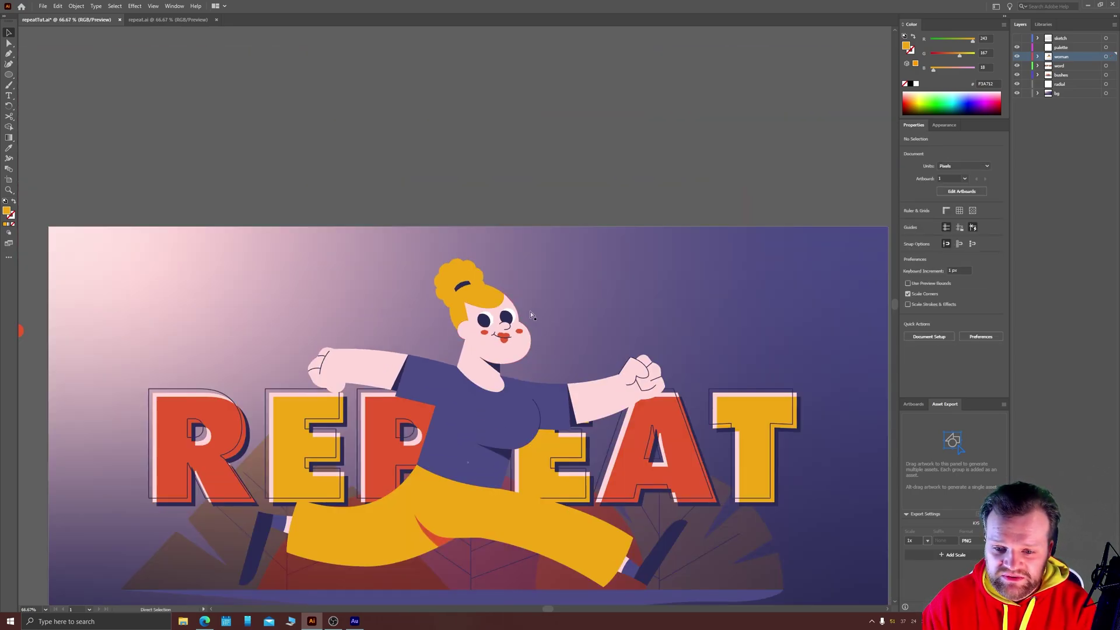
# Move the two red dots onto the yellow trousers.
pyautogui.moveTo(263, 450); pyautogui.dragTo(295, 315)
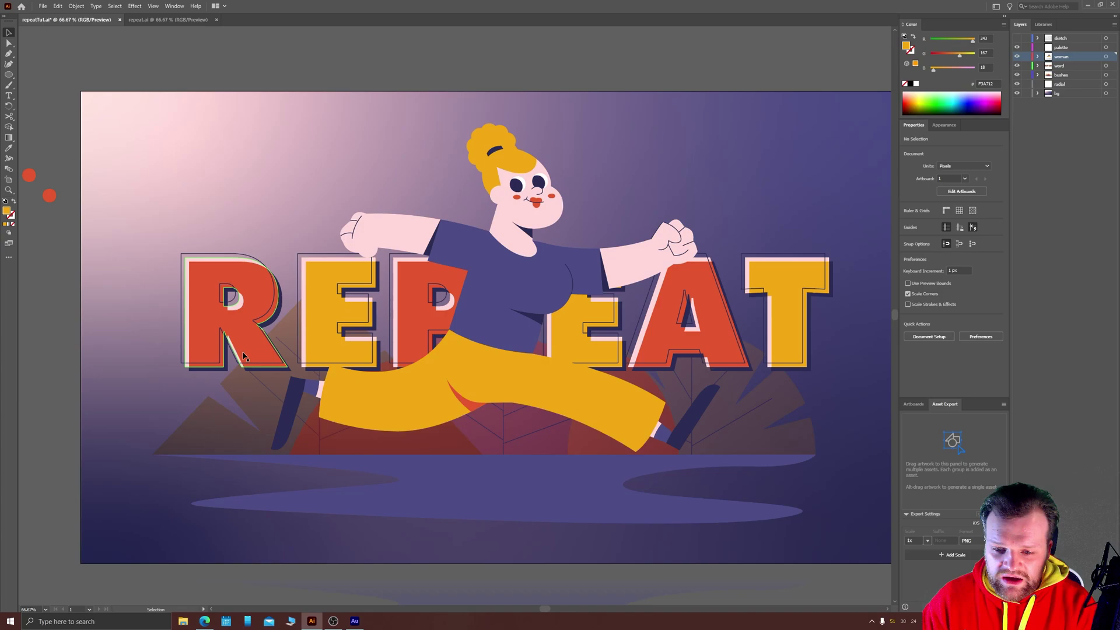
pyautogui.moveTo(265, 366); pyautogui.dragTo(285, 355)
pyautogui.hscroll(-5, 193, 211)
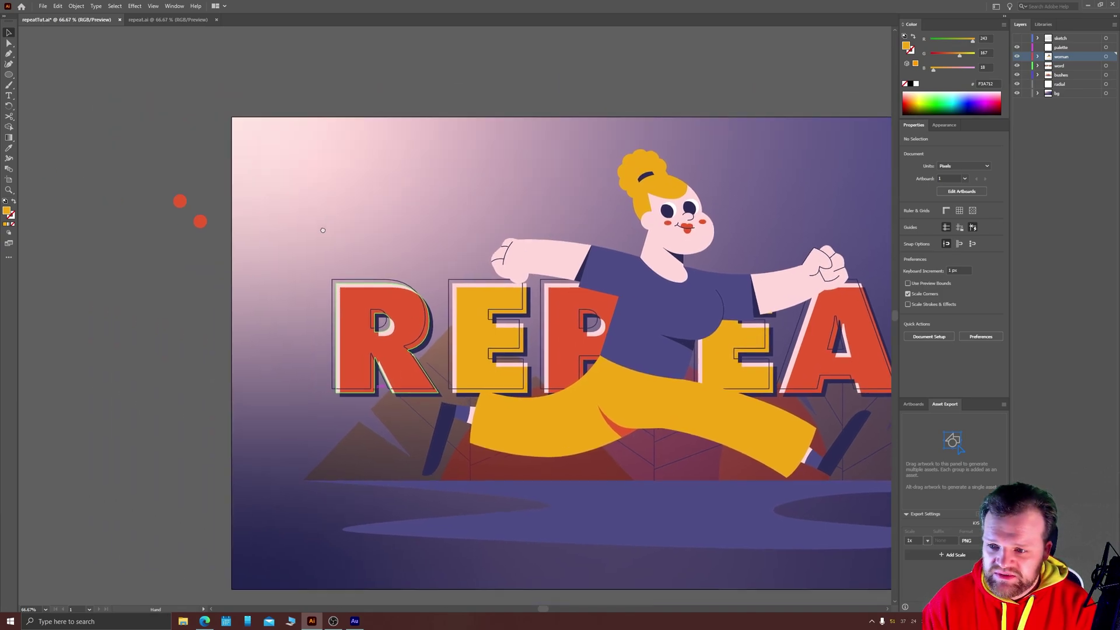
pyautogui.moveTo(196, 216); pyautogui.dragTo(436, 333)
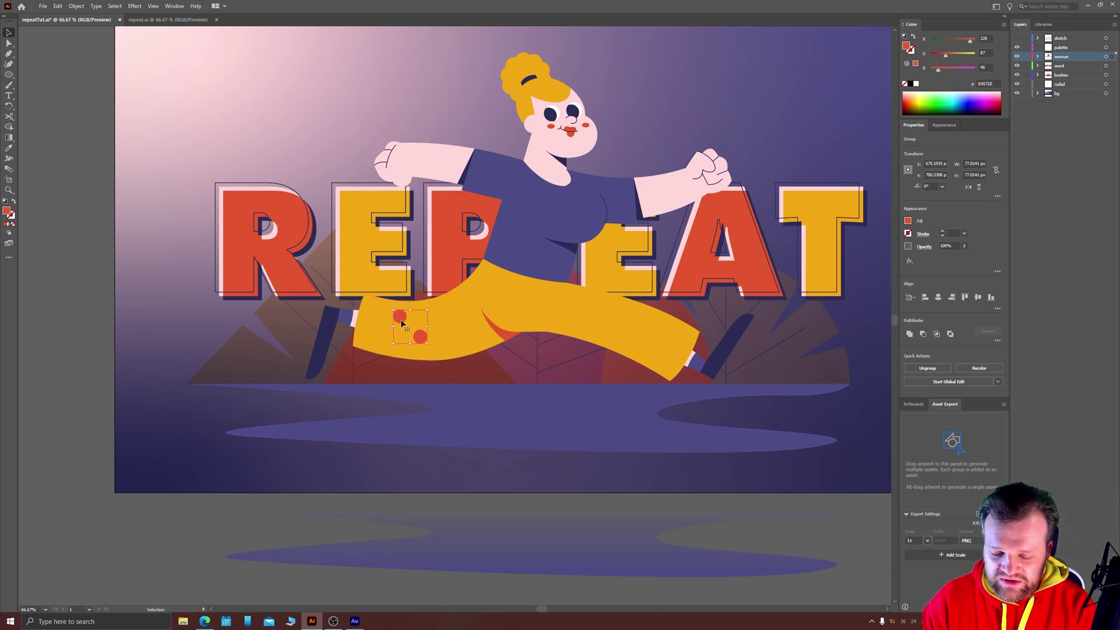
pyautogui.moveTo(401, 324); pyautogui.dragTo(424, 366)
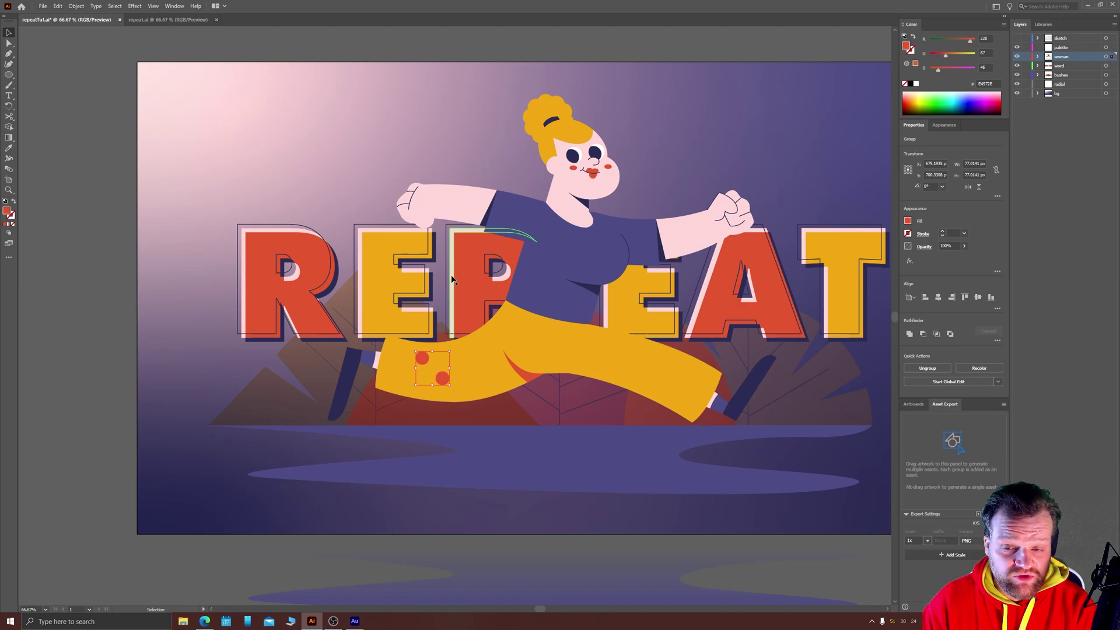
# Apply Object > Repeat > Grid to the red dots and zoom in on the trousers.
pyautogui.click(76, 6)
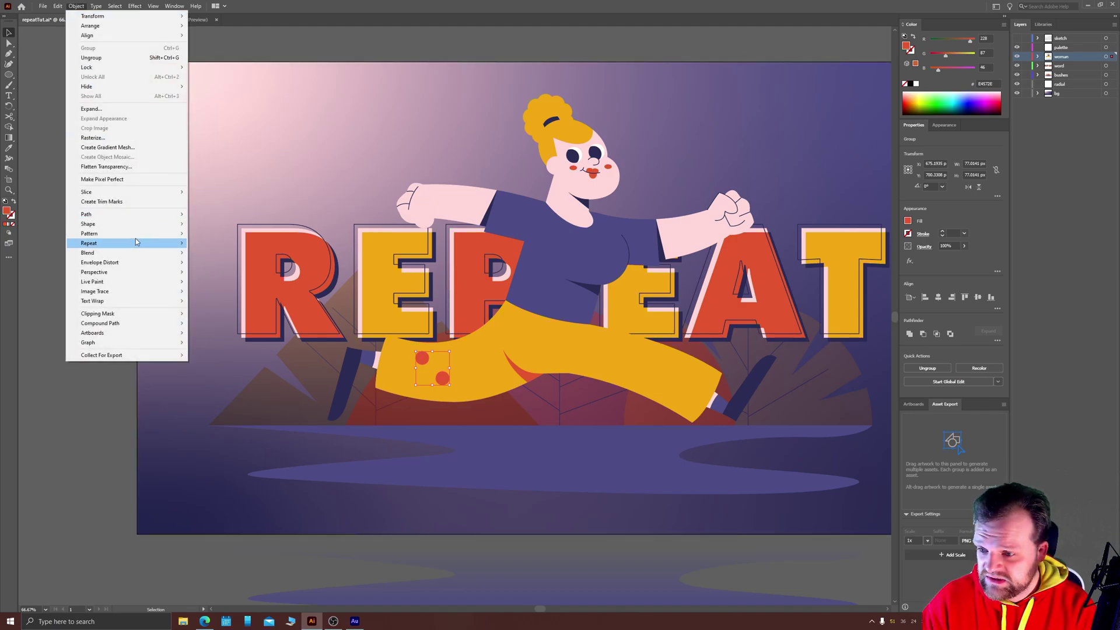
pyautogui.moveTo(131, 239)
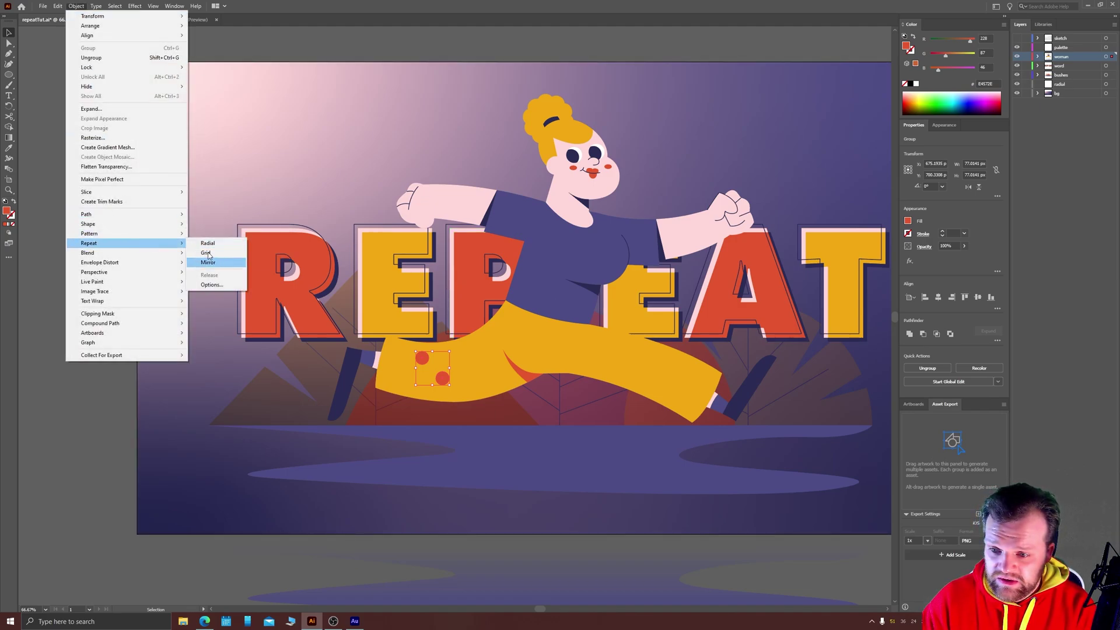
pyautogui.click(207, 254)
pyautogui.moveTo(489, 383); pyautogui.dragTo(451, 339)
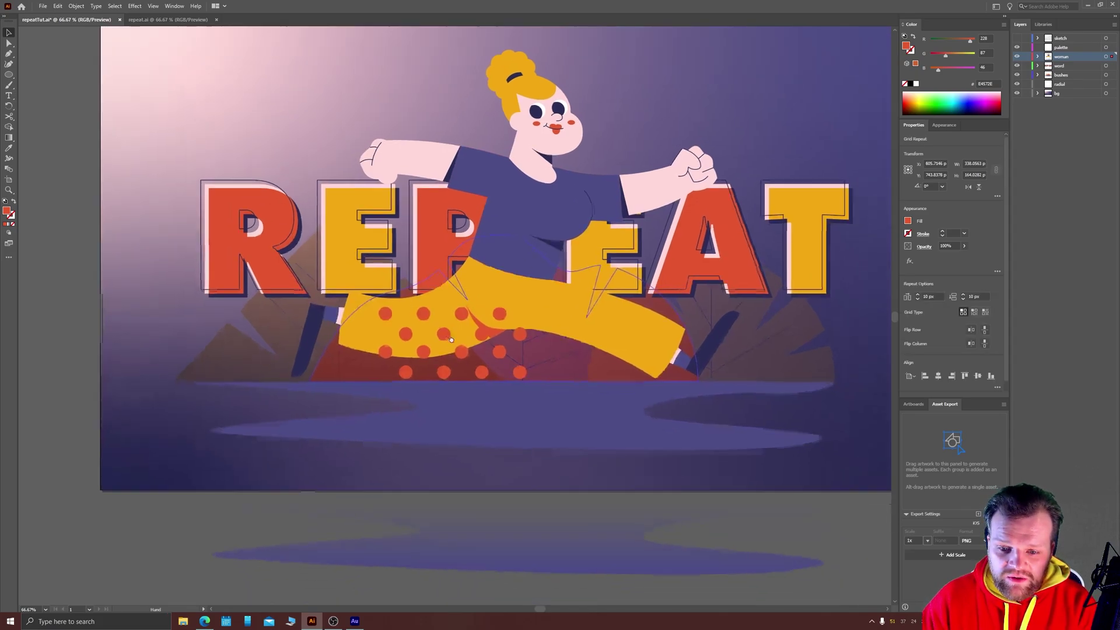
pyautogui.hotkey('ctrl', '1')
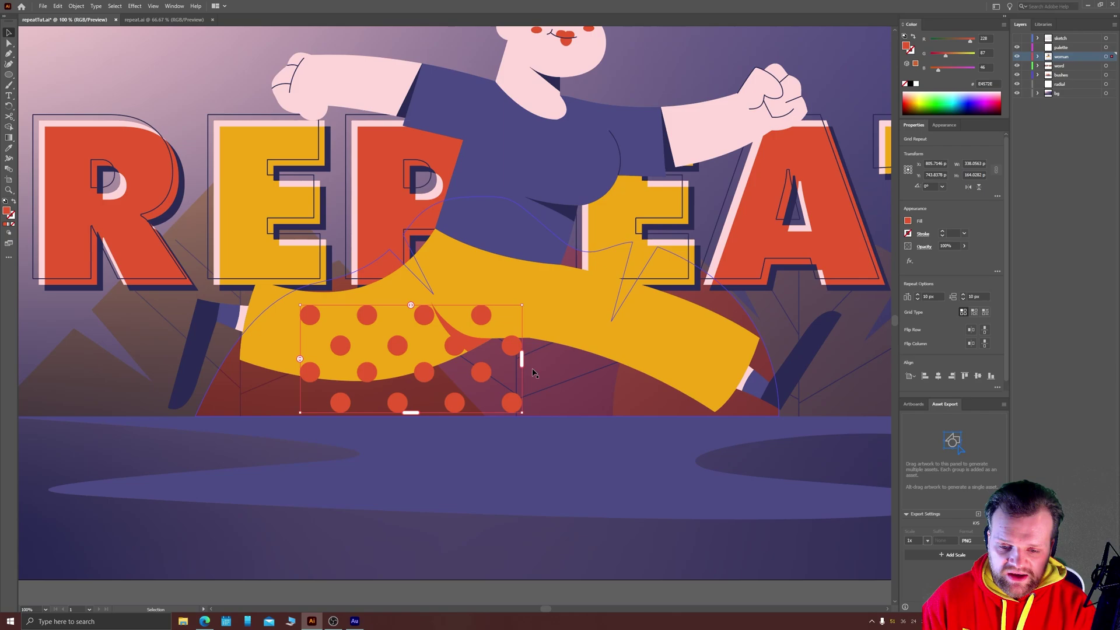
# Extend the dot grid right and down, and set horizontal spacing to about 49 px with closer rows.
pyautogui.moveTo(522, 362); pyautogui.dragTo(769, 360)
pyautogui.moveTo(539, 413); pyautogui.dragTo(534, 548)
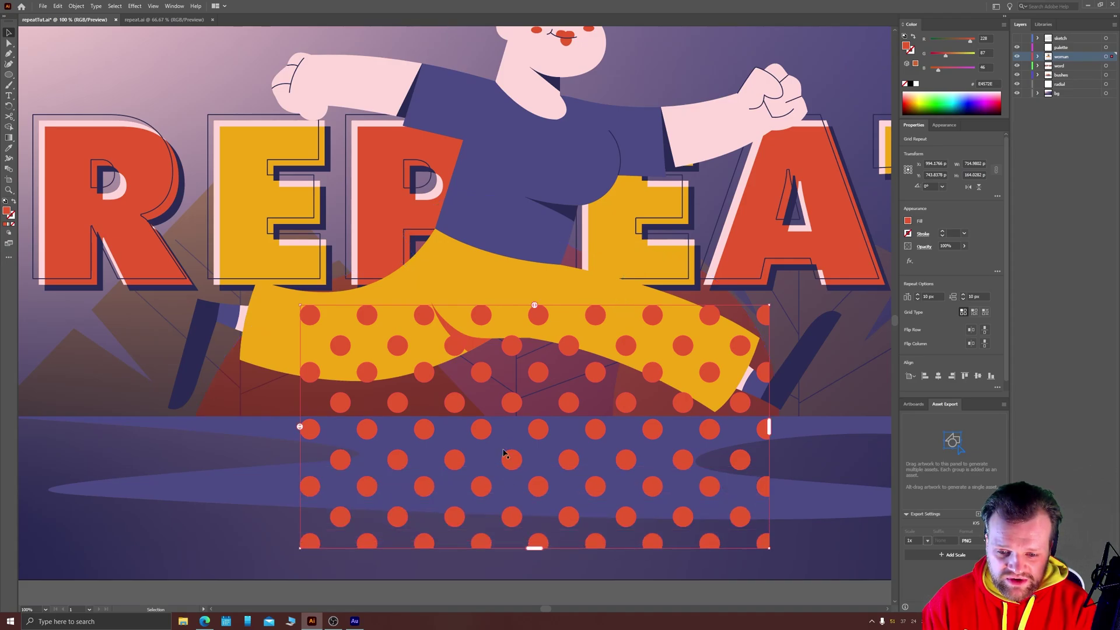
pyautogui.moveTo(483, 434); pyautogui.dragTo(430, 372)
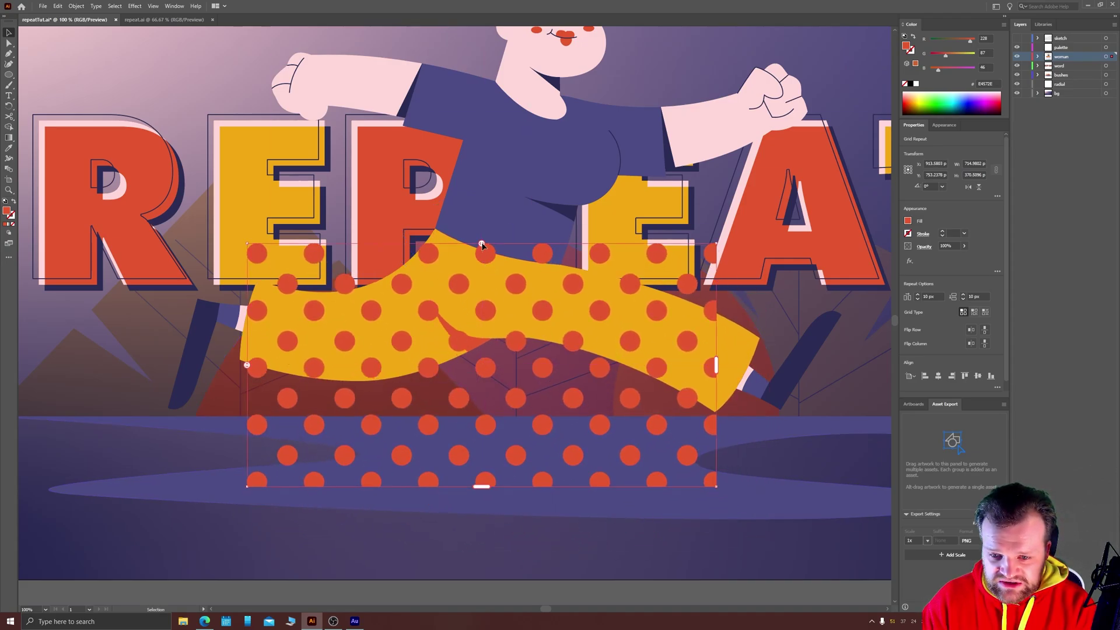
pyautogui.moveTo(482, 245); pyautogui.dragTo(590, 247)
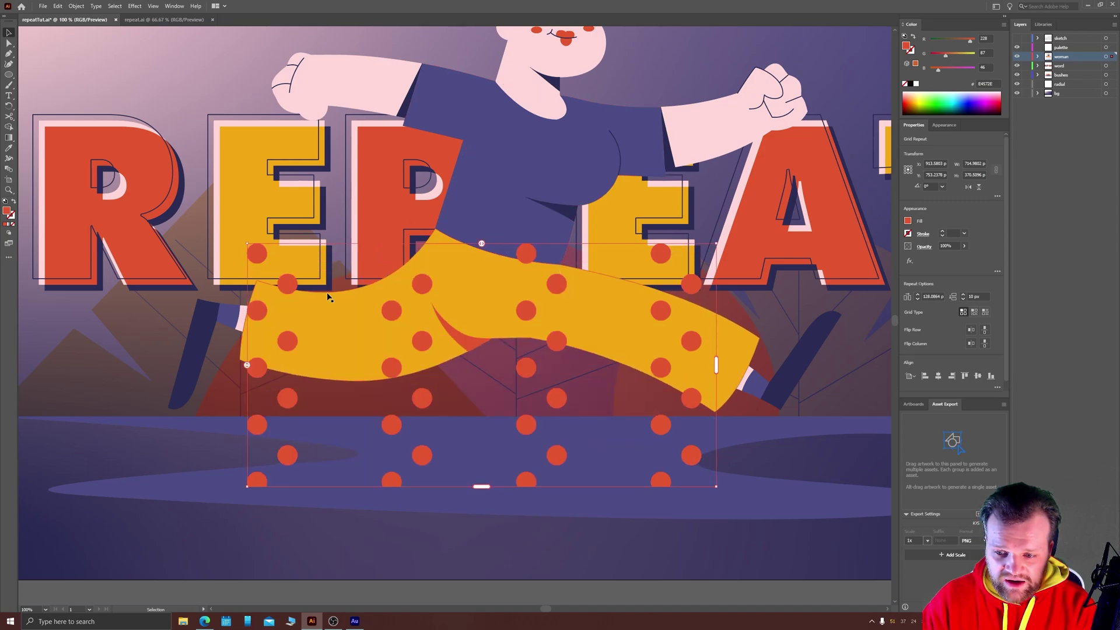
pyautogui.moveTo(482, 244); pyautogui.dragTo(428, 252)
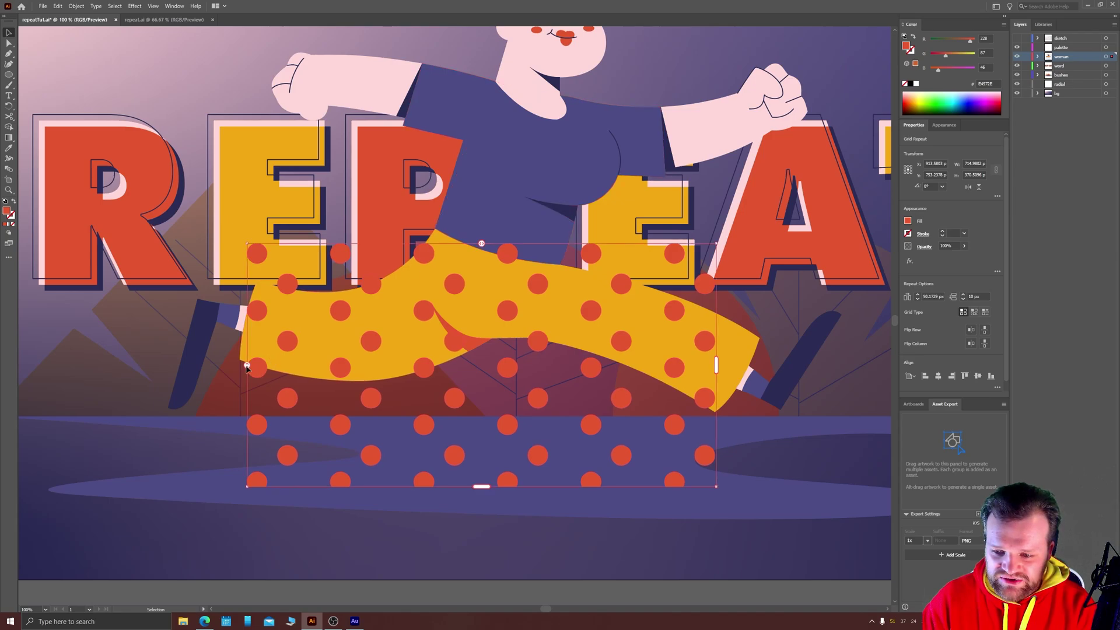
pyautogui.moveTo(247, 368); pyautogui.dragTo(252, 390)
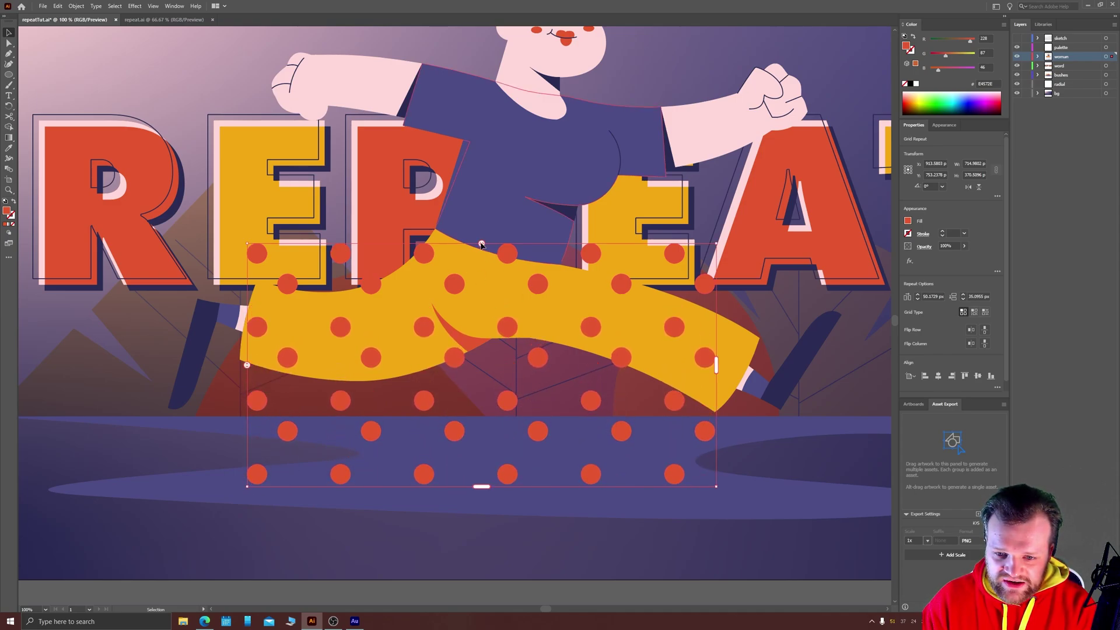
pyautogui.moveTo(481, 244)
pyautogui.mouseDown()
pyautogui.moveTo(495, 244)
pyautogui.moveTo(478, 244)
pyautogui.mouseUp()
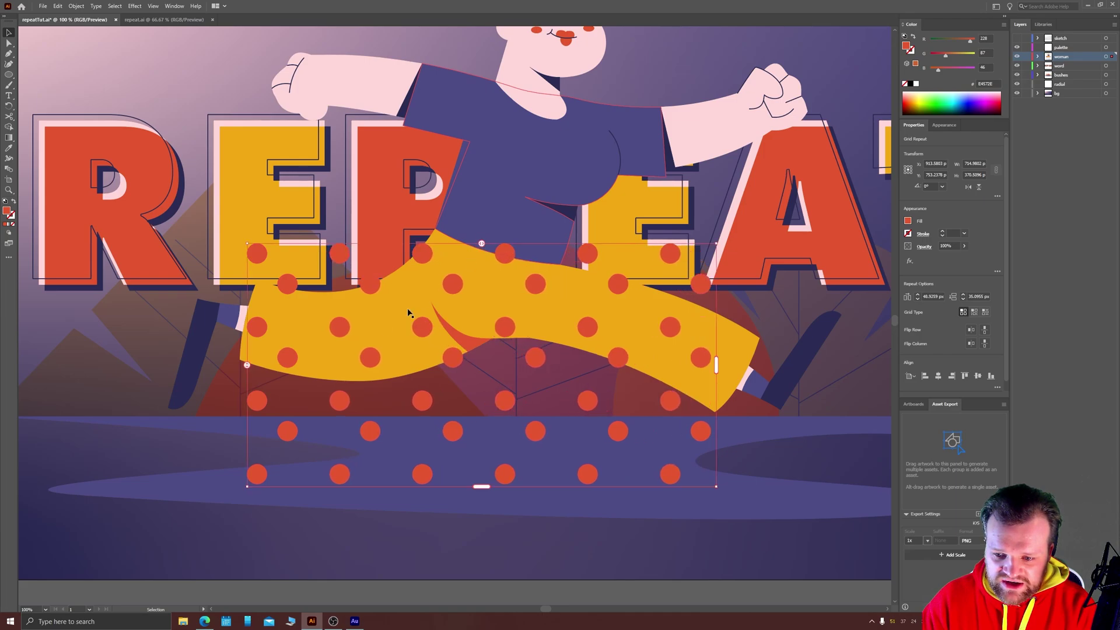
pyautogui.moveTo(247, 366); pyautogui.dragTo(245, 362)
# Reposition the dot pattern over the trousers, adding a right column and a full bottom row.
pyautogui.moveTo(506, 252); pyautogui.dragTo(524, 221)
pyautogui.moveTo(310, 248); pyautogui.dragTo(280, 244)
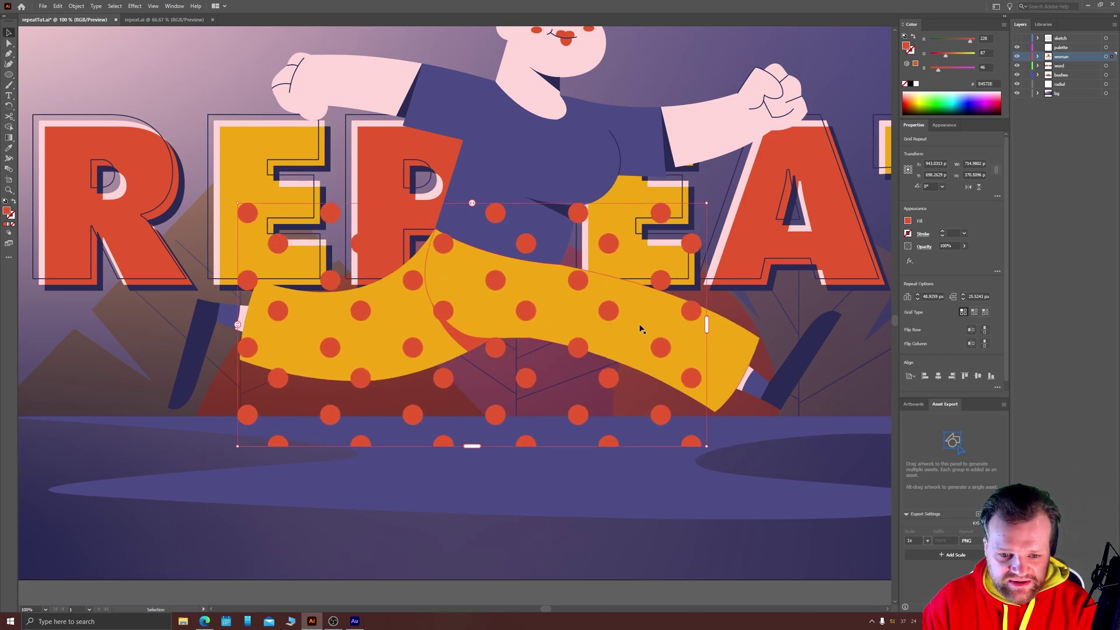
pyautogui.moveTo(708, 325); pyautogui.dragTo(783, 321)
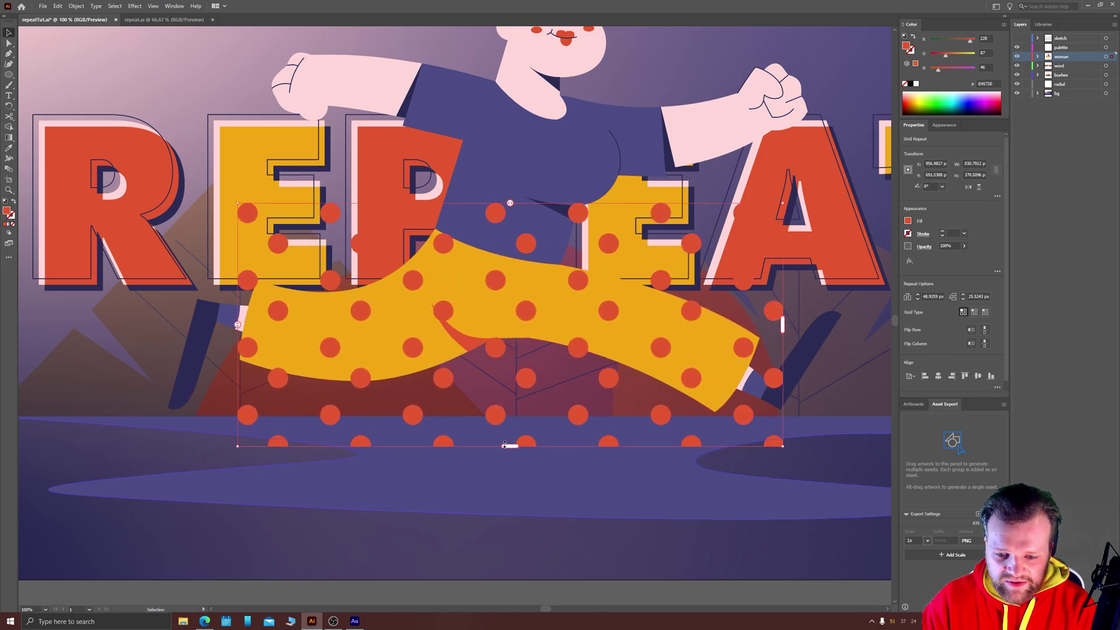
pyautogui.moveTo(504, 446); pyautogui.dragTo(502, 466)
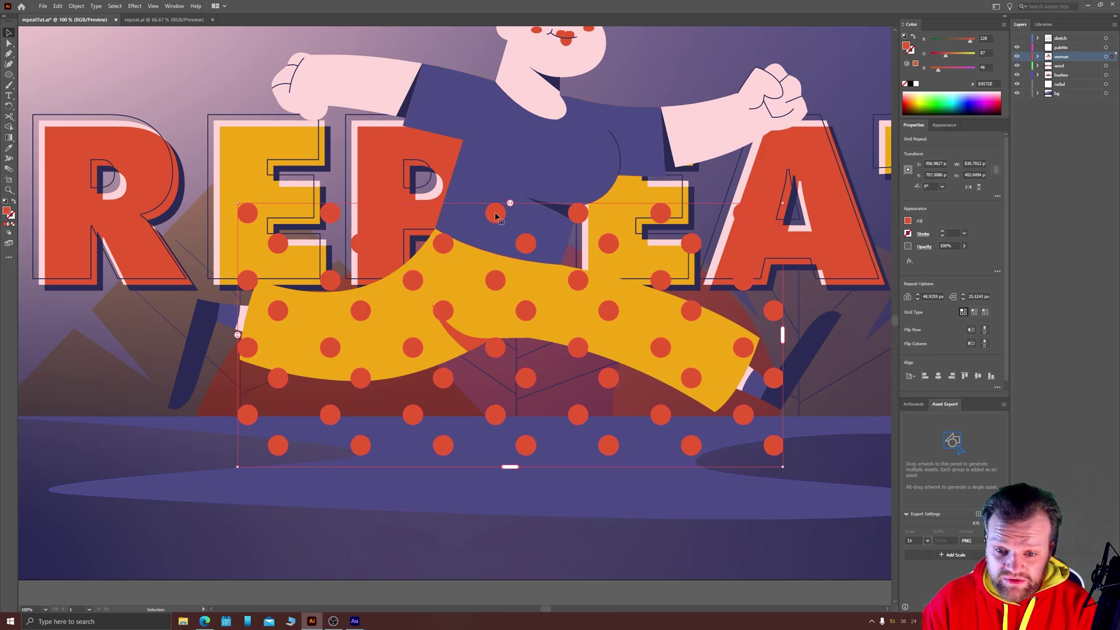
pyautogui.moveTo(495, 216); pyautogui.dragTo(487, 214)
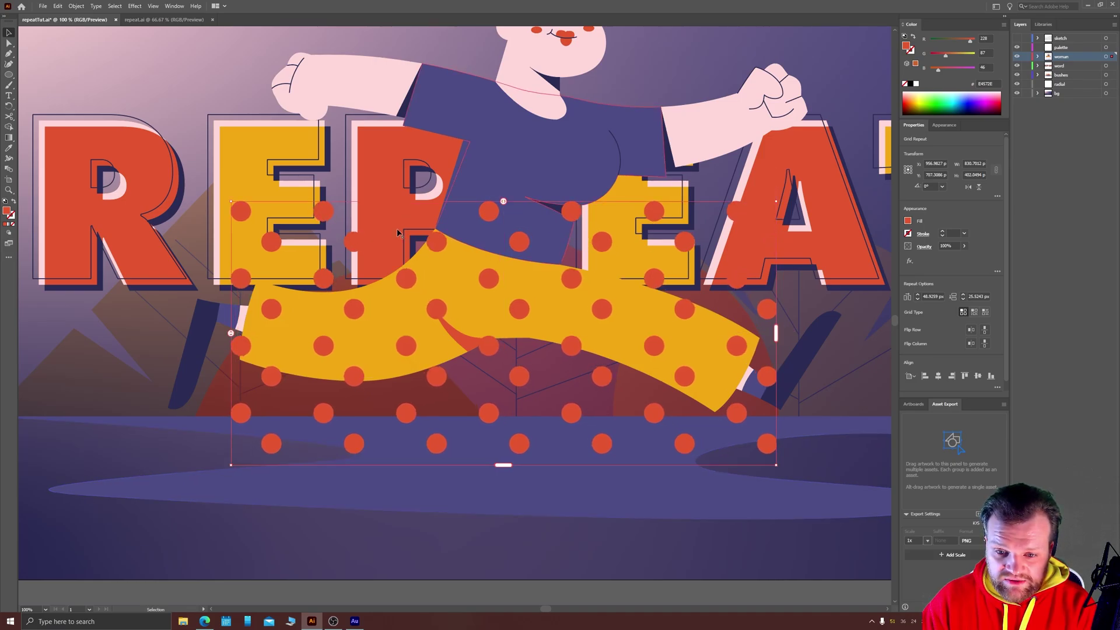
# In the repeat tile, shift the dot right and down to widen the stagger, then exit tile editing.
pyautogui.doubleClick(239, 209)
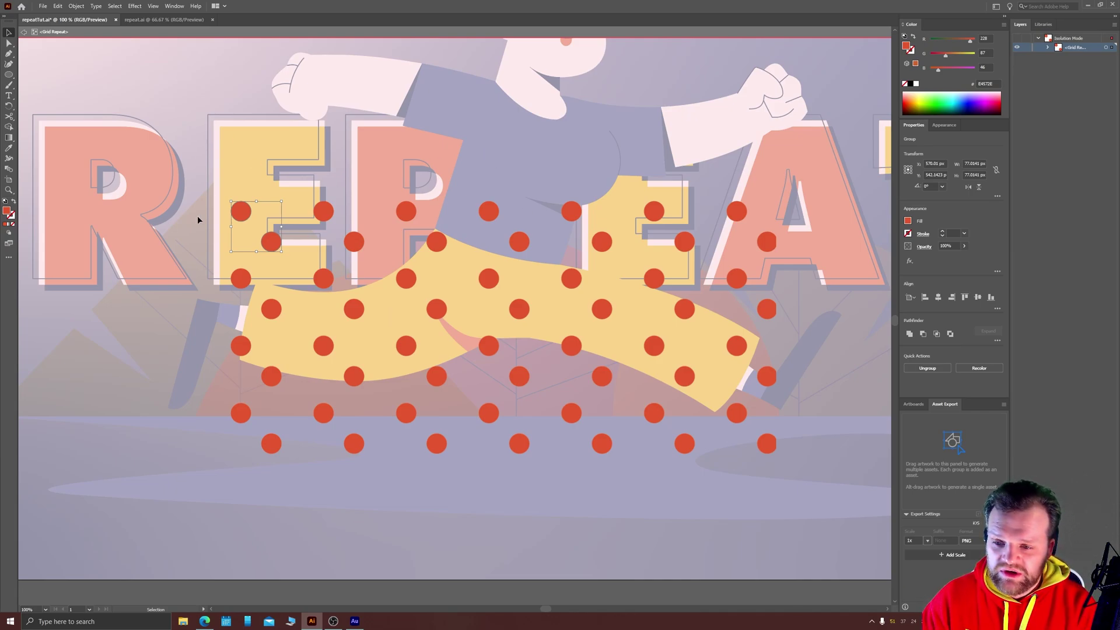
pyautogui.doubleClick(272, 244)
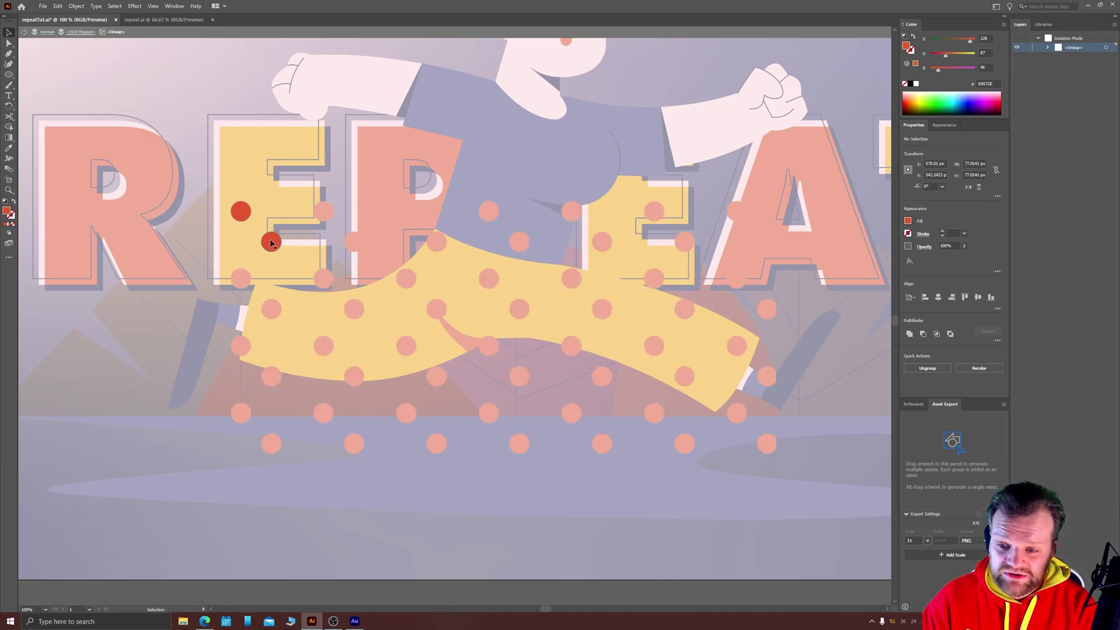
pyautogui.moveTo(272, 244); pyautogui.dragTo(278, 244)
pyautogui.hotkey('shift', 'Down')
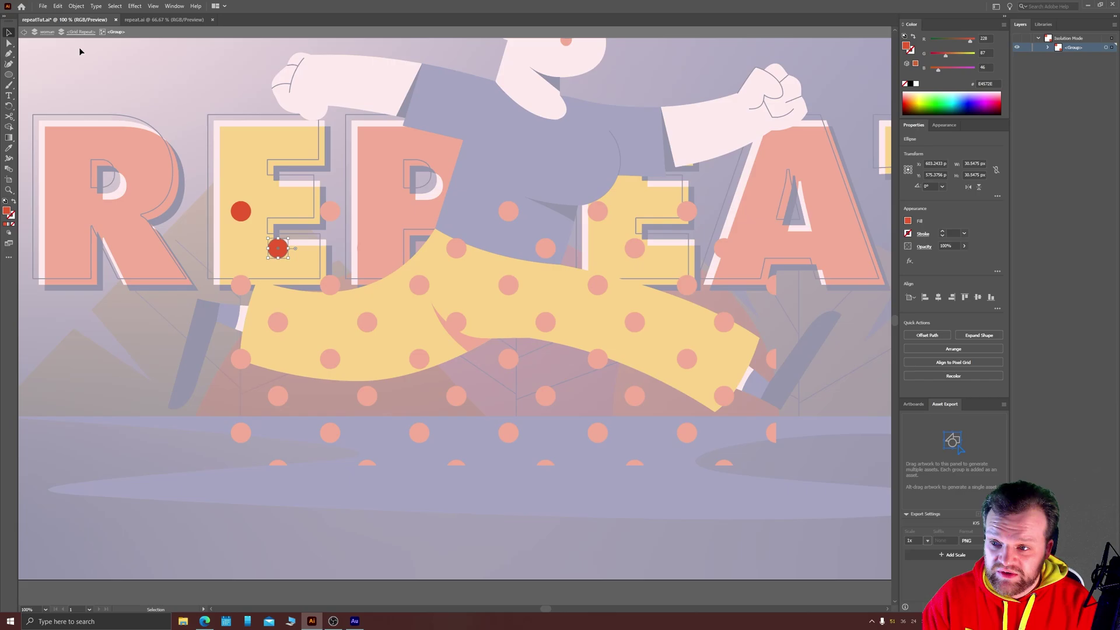
pyautogui.click(46, 32)
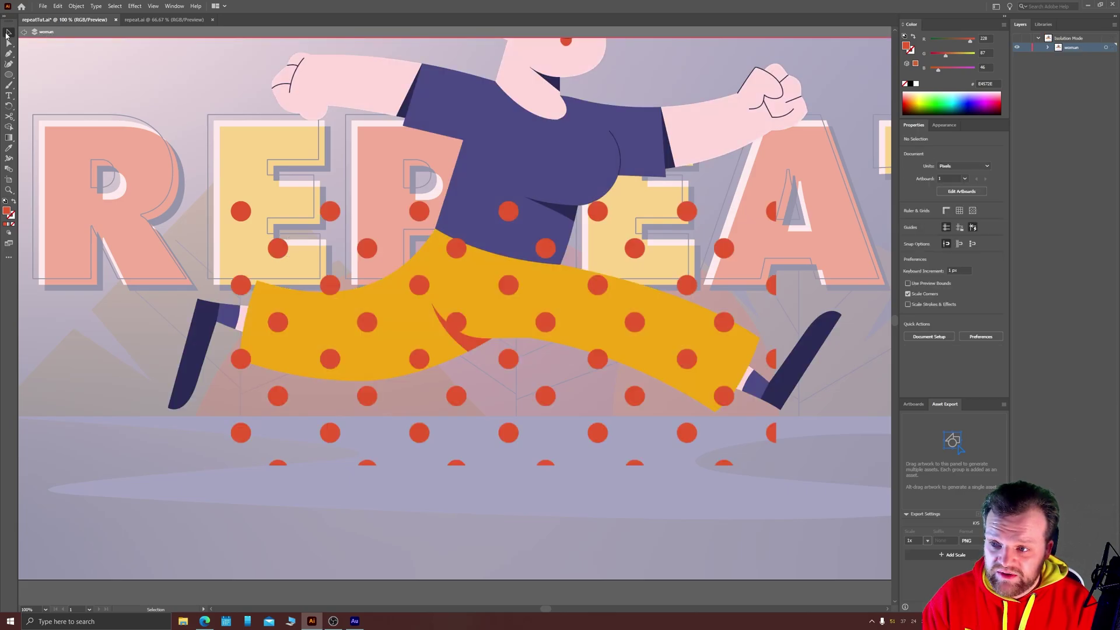
# Nudge the polka-dot pattern up and right over the trousers.
pyautogui.moveTo(251, 217); pyautogui.dragTo(252, 212)
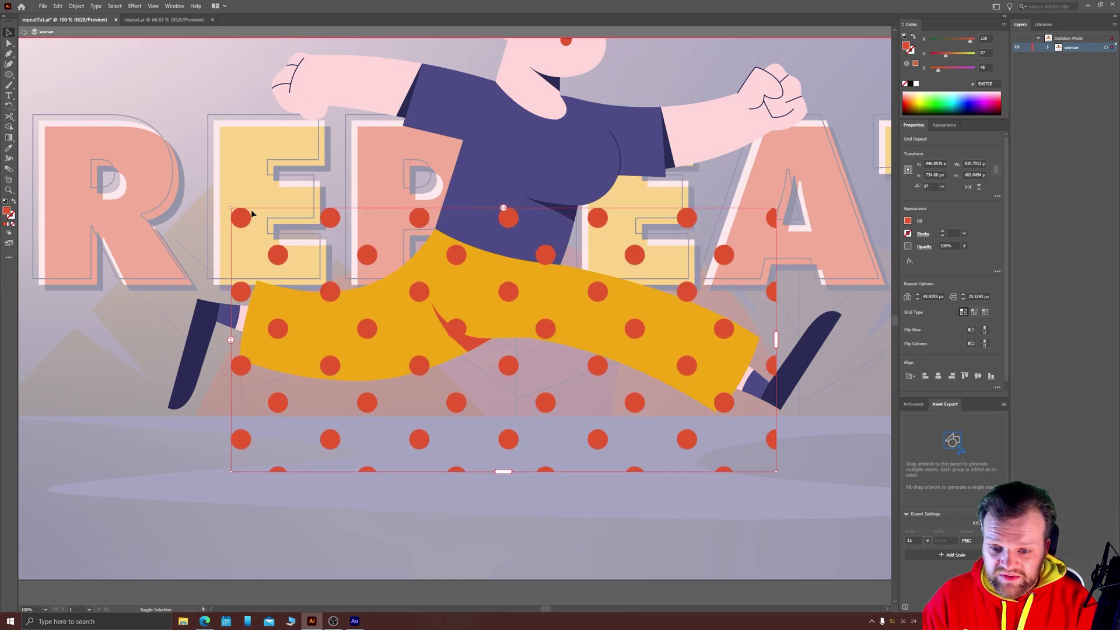
pyautogui.hotkey('shift', 'Up')
pyautogui.hotkey('shift', 'Right')
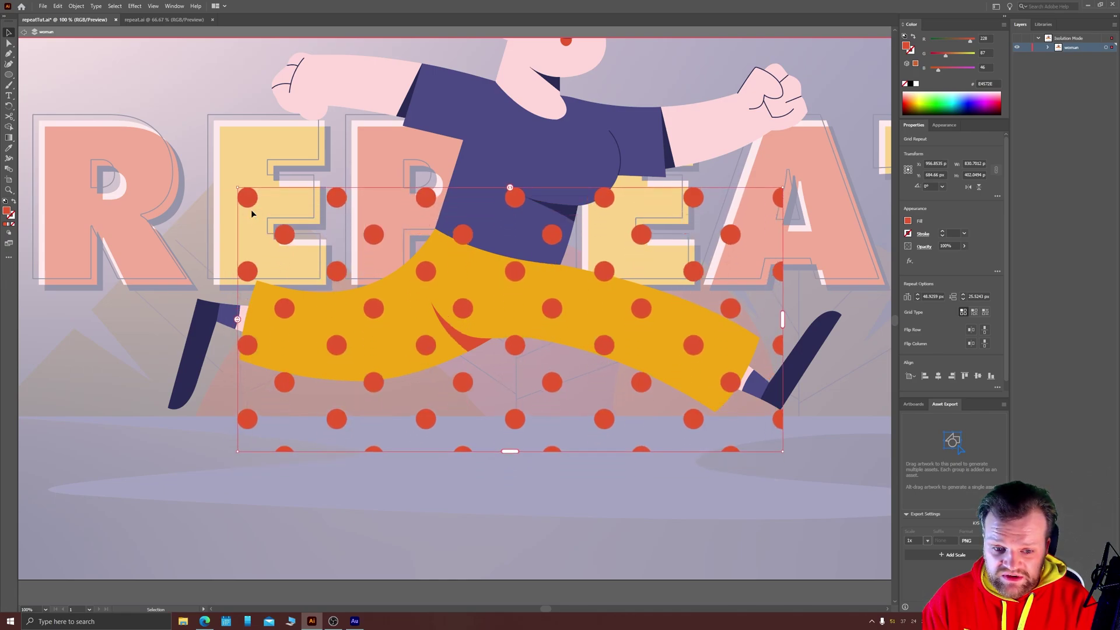
# Bring both trouser legs to the front and unite them into one shape with Pathfinder.
pyautogui.click(400, 325)
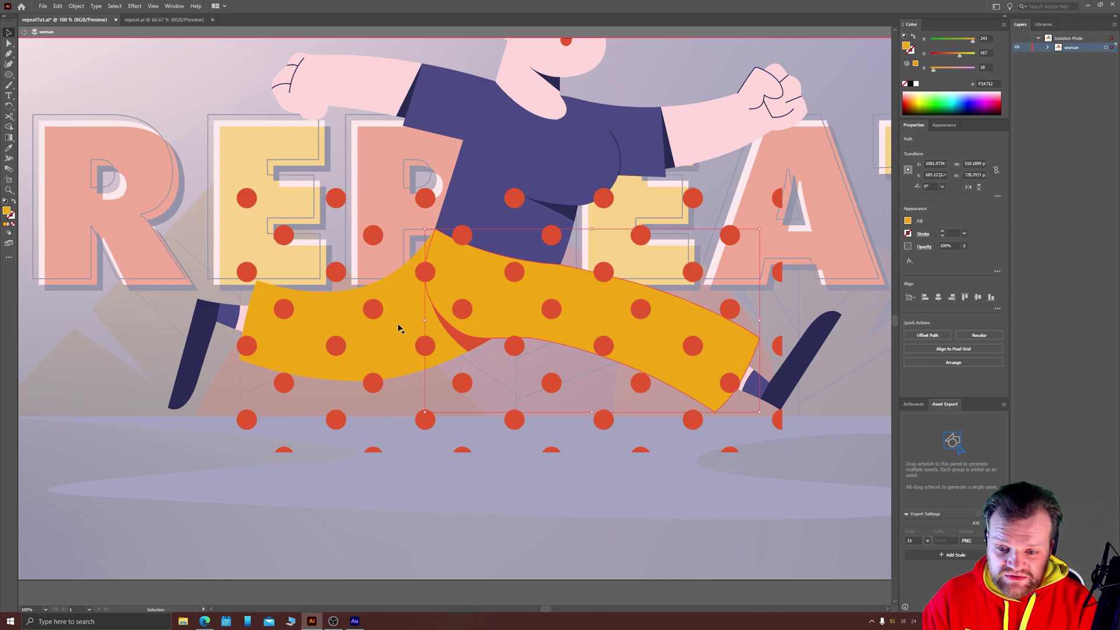
pyautogui.press('a')
pyautogui.click(391, 322)
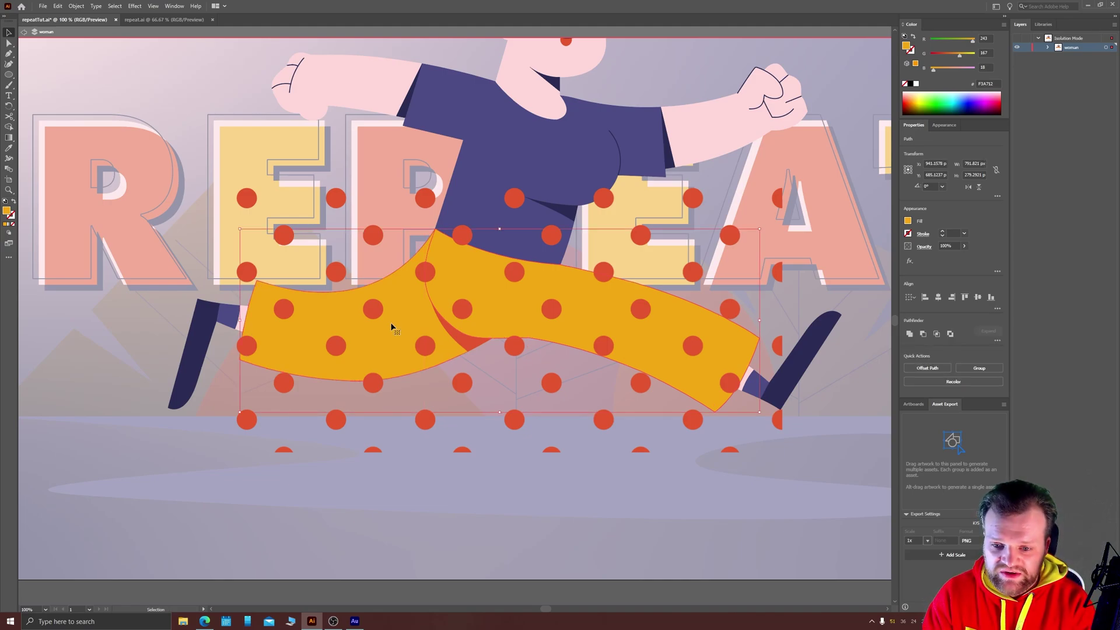
pyautogui.press('v')
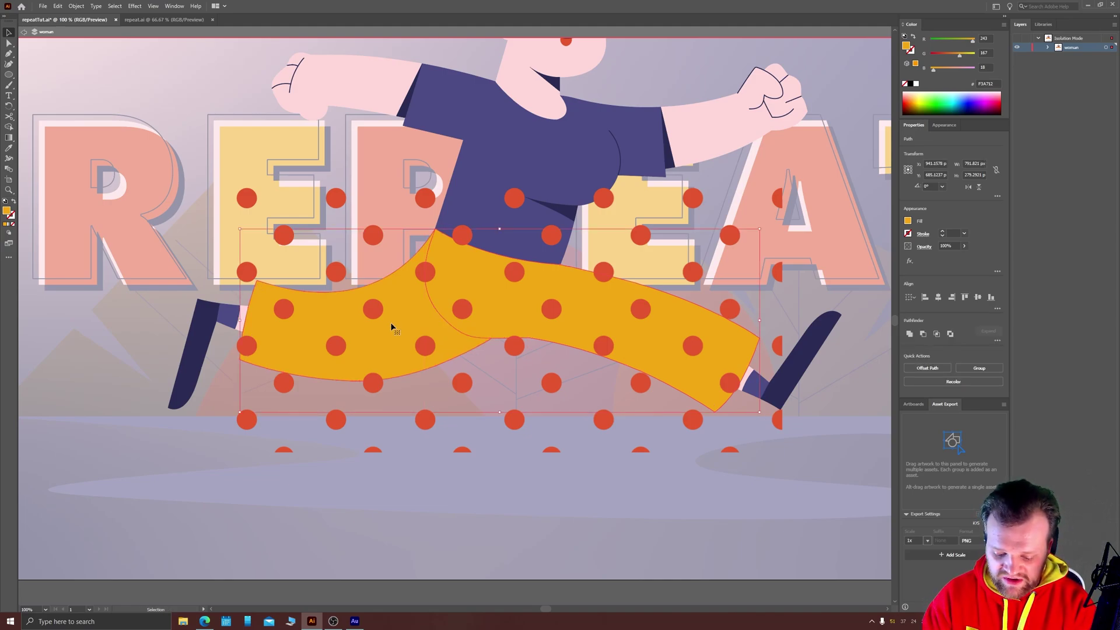
pyautogui.hotkey('ctrl', 'shift', ']')
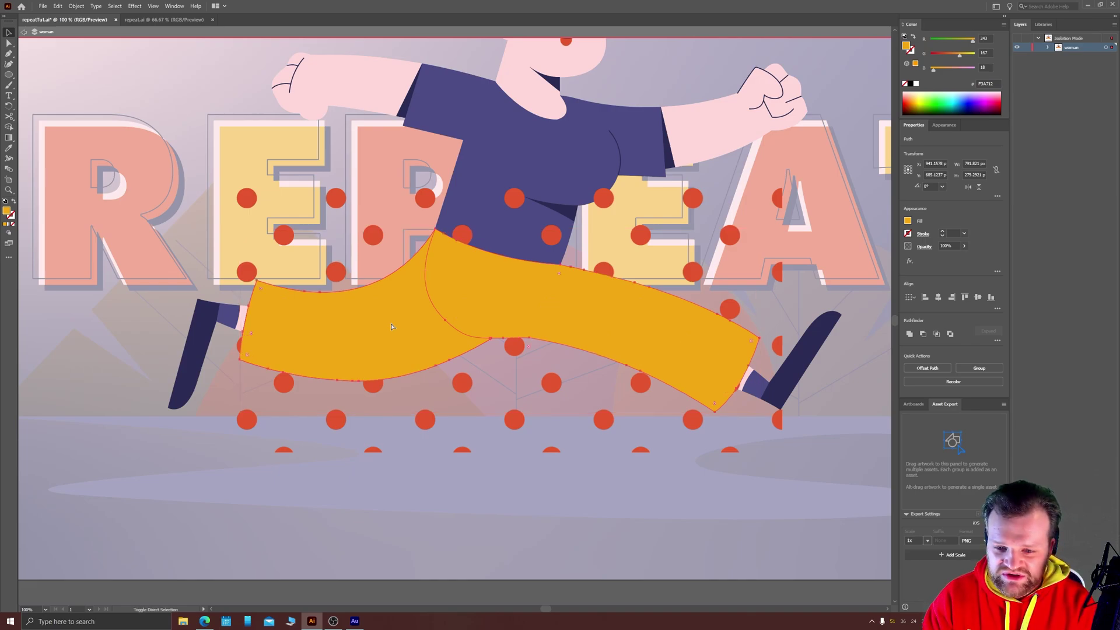
pyautogui.click(909, 334)
# Make a clipping mask of the trousers and dot grid, then deselect and zoom out.
pyautogui.keyDown('shift'); pyautogui.click(449, 233); pyautogui.keyUp('shift')
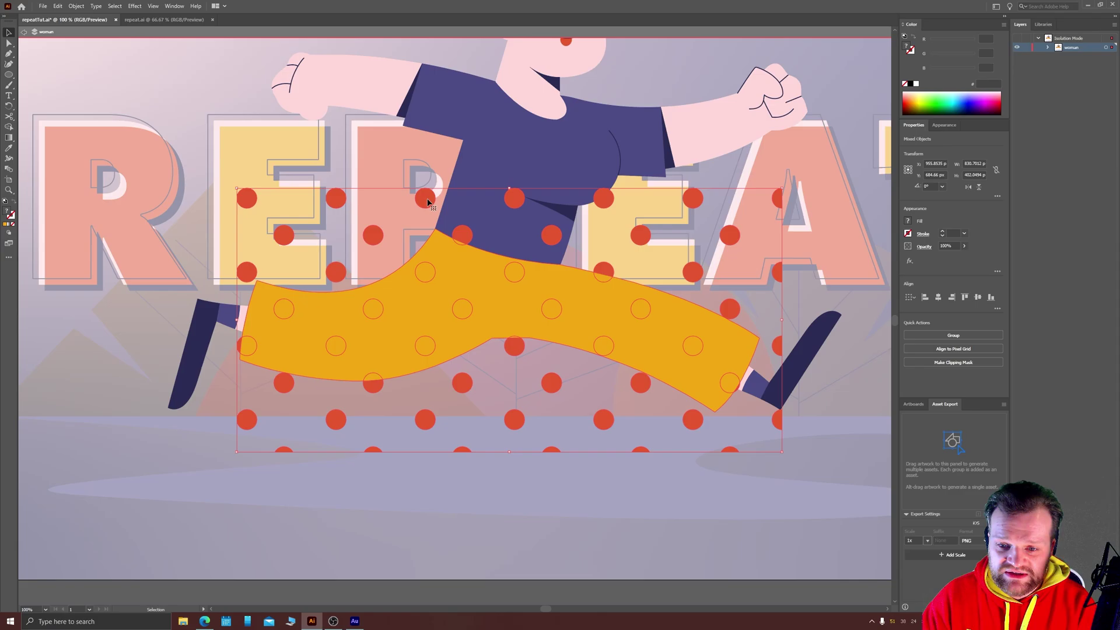
pyautogui.rightClick(429, 200)
pyautogui.click(473, 286)
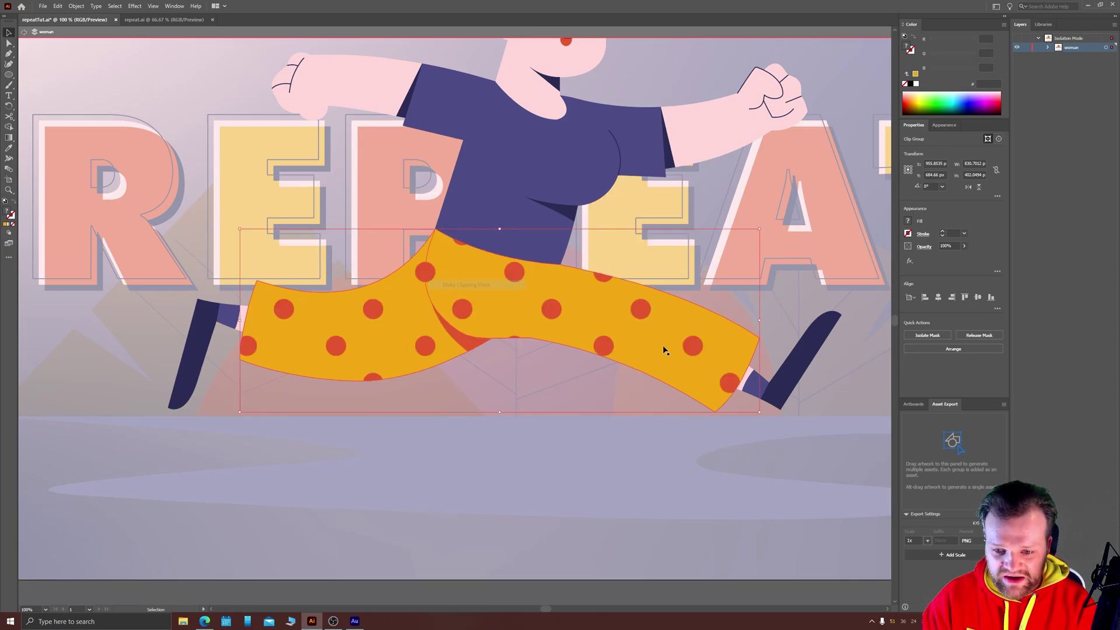
pyautogui.click(218, 473)
pyautogui.hotkey('ctrl', '-')
pyautogui.hotkey('ctrl', '-')
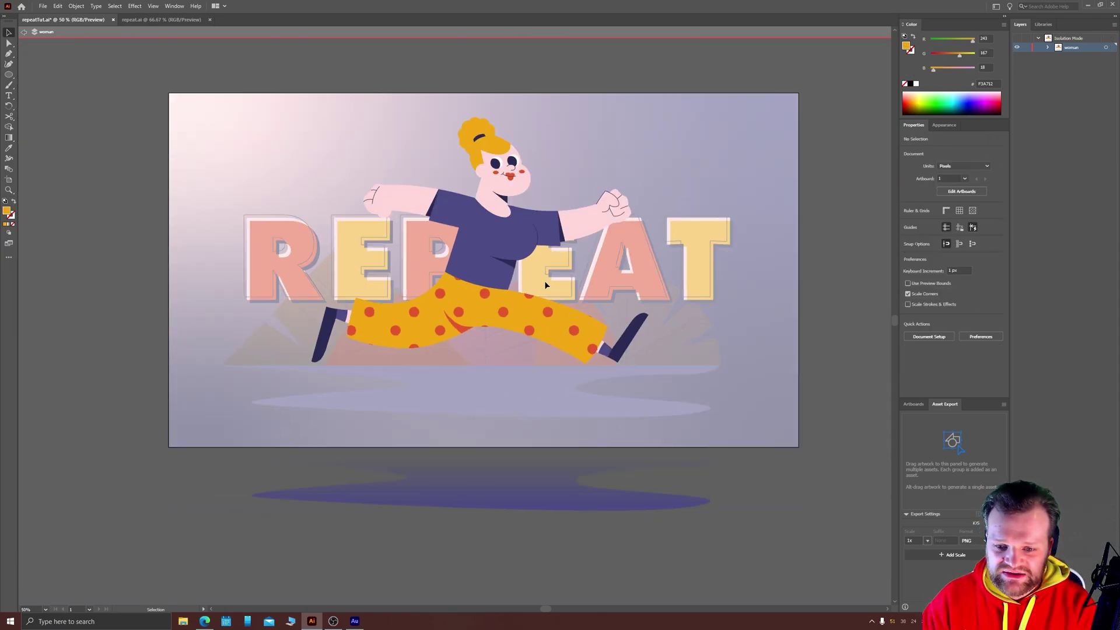
# Exit isolation mode and open the hair bun's radial repeat for editing.
pyautogui.moveTo(649, 301); pyautogui.dragTo(661, 339)
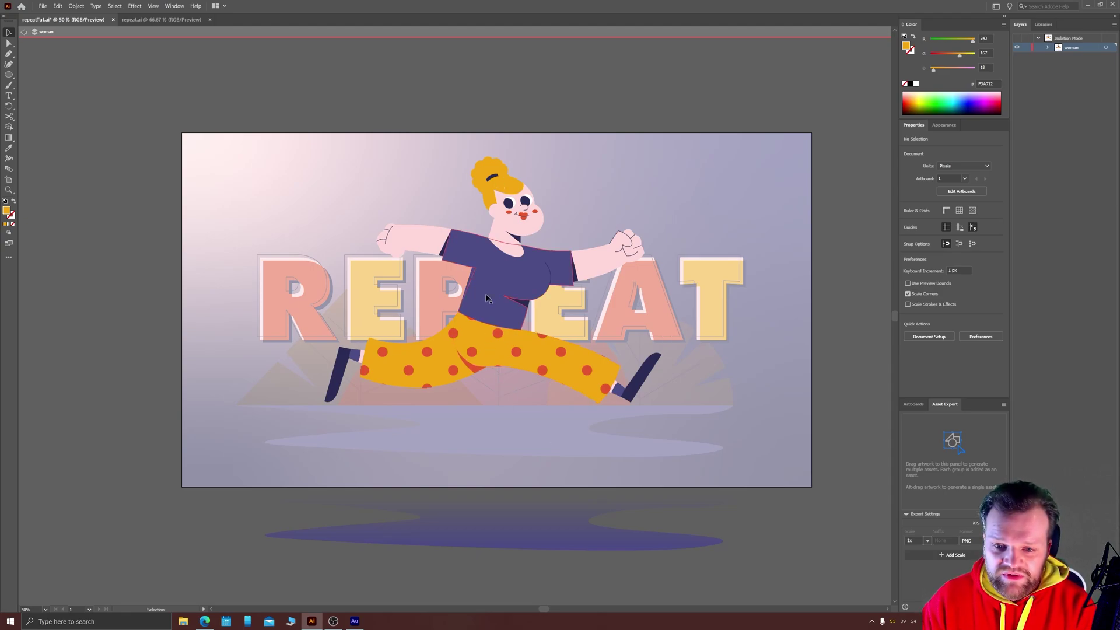
pyautogui.click(26, 32)
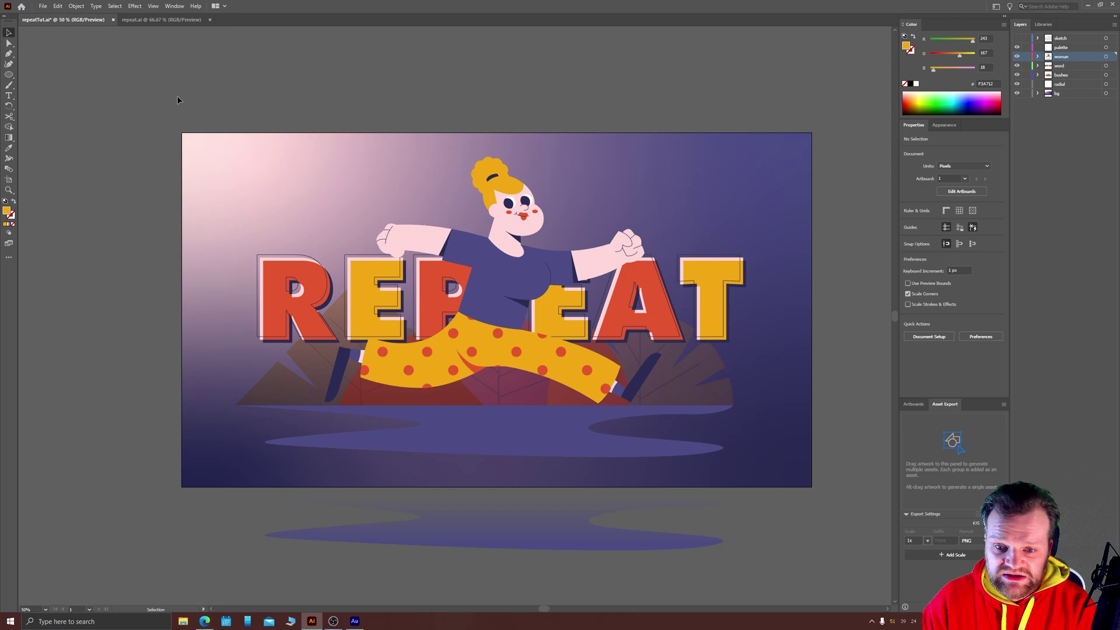
pyautogui.click(481, 173)
pyautogui.doubleClick(481, 173)
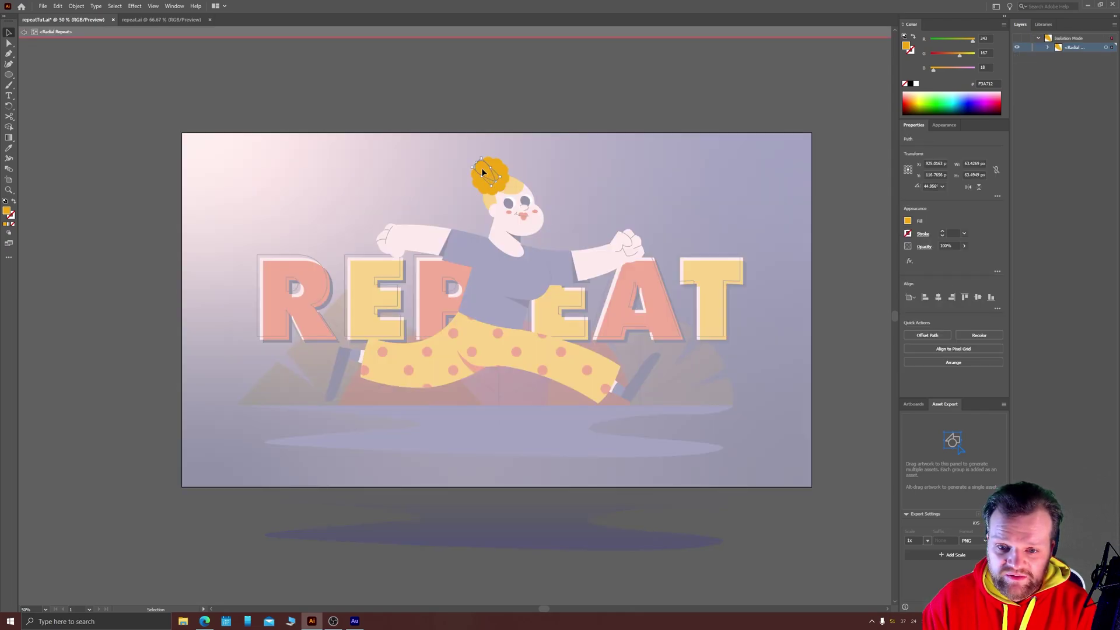
# Try dragging bun petals to resize the ring, undo to keep the compact bun, and exit editing.
pyautogui.moveTo(482, 169); pyautogui.dragTo(447, 154)
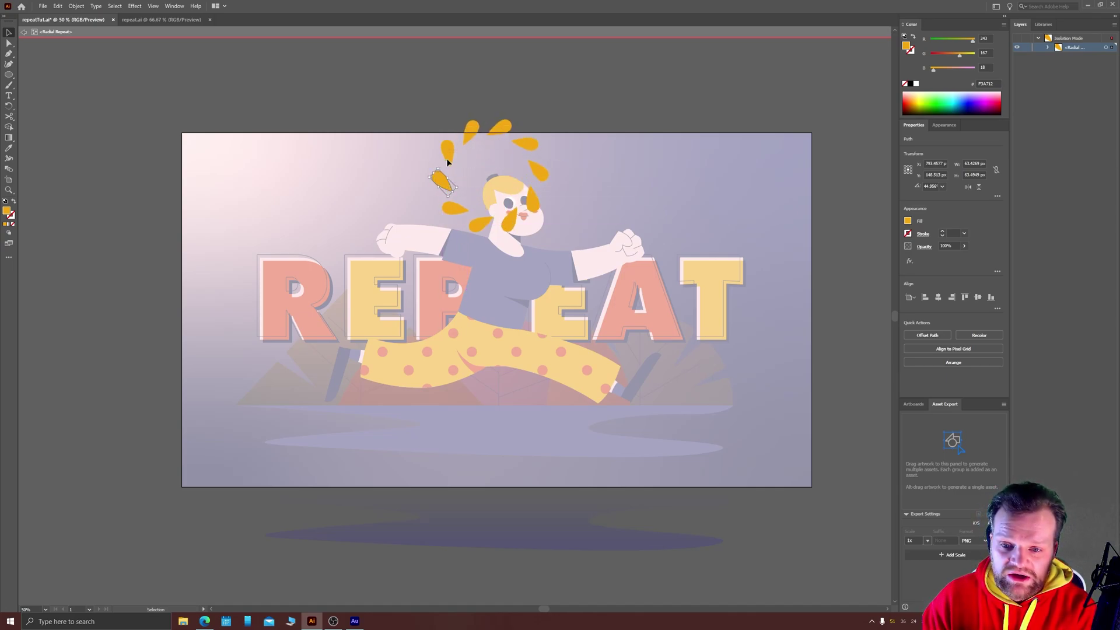
pyautogui.click(448, 162)
pyautogui.moveTo(441, 181); pyautogui.dragTo(634, 156)
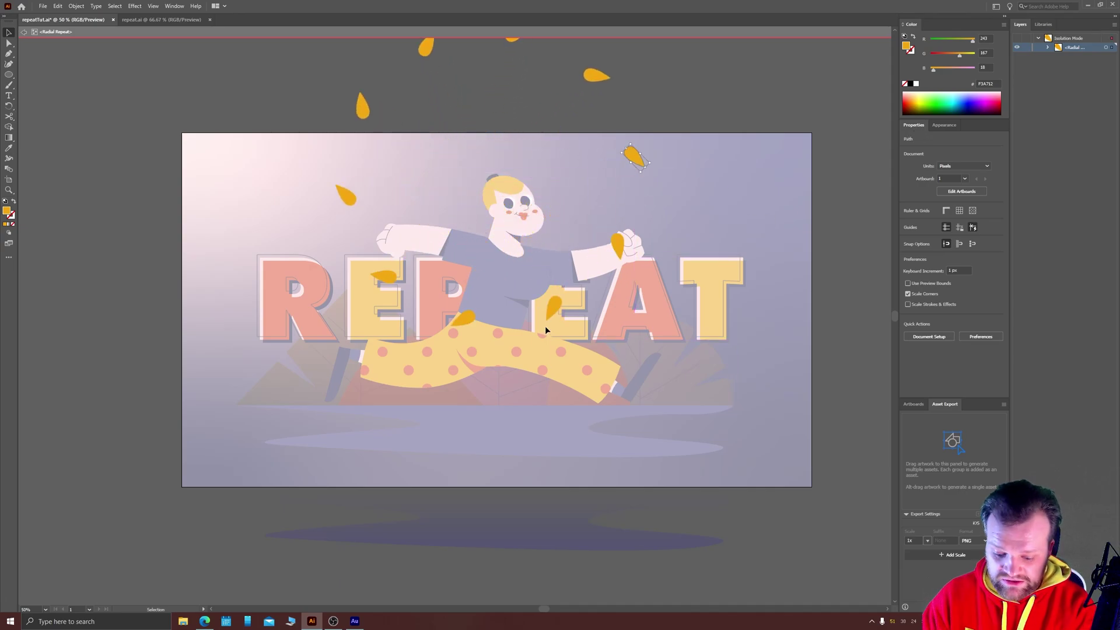
pyautogui.hotkey('ctrl', 'z')
pyautogui.hotkey('ctrl', 'z')
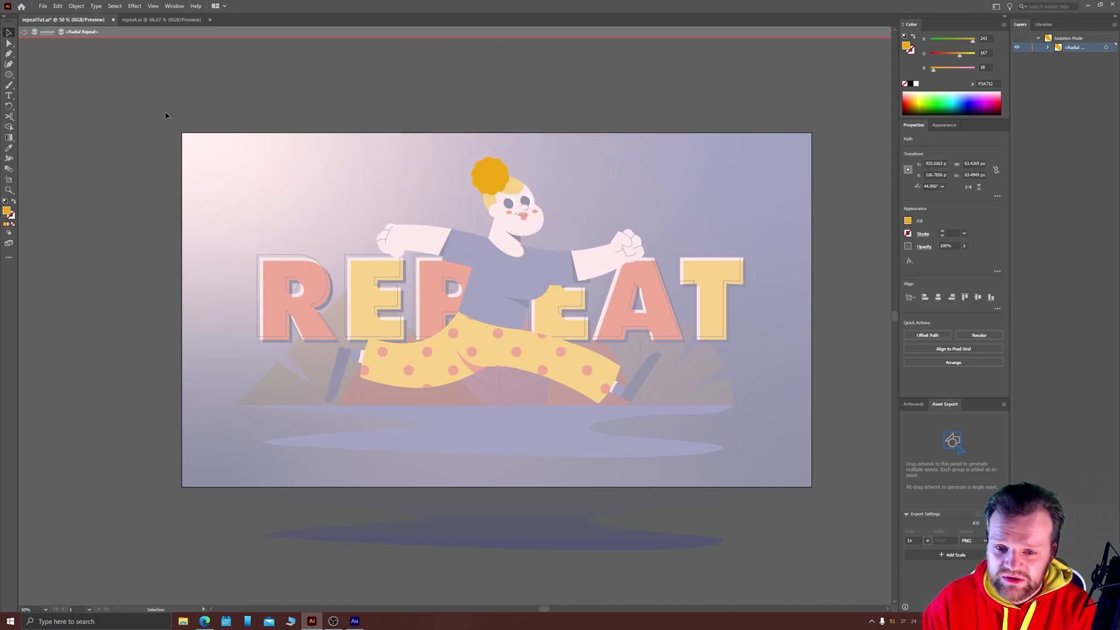
pyautogui.doubleClick(105, 97)
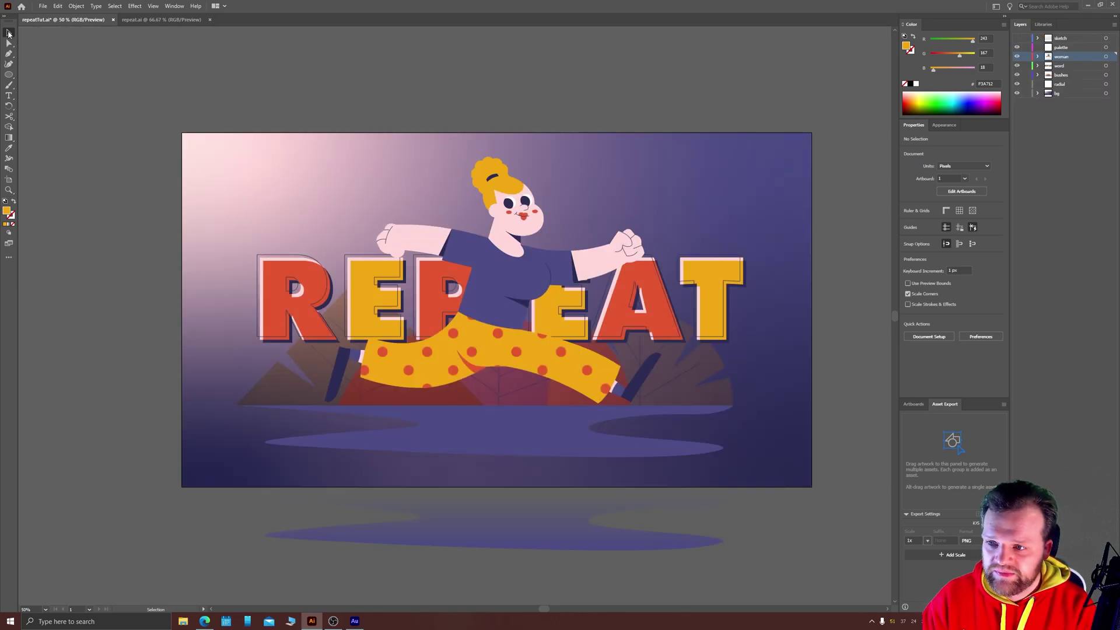
# Select all the woman layer's artwork except the shadow ellipse.
pyautogui.press('space')
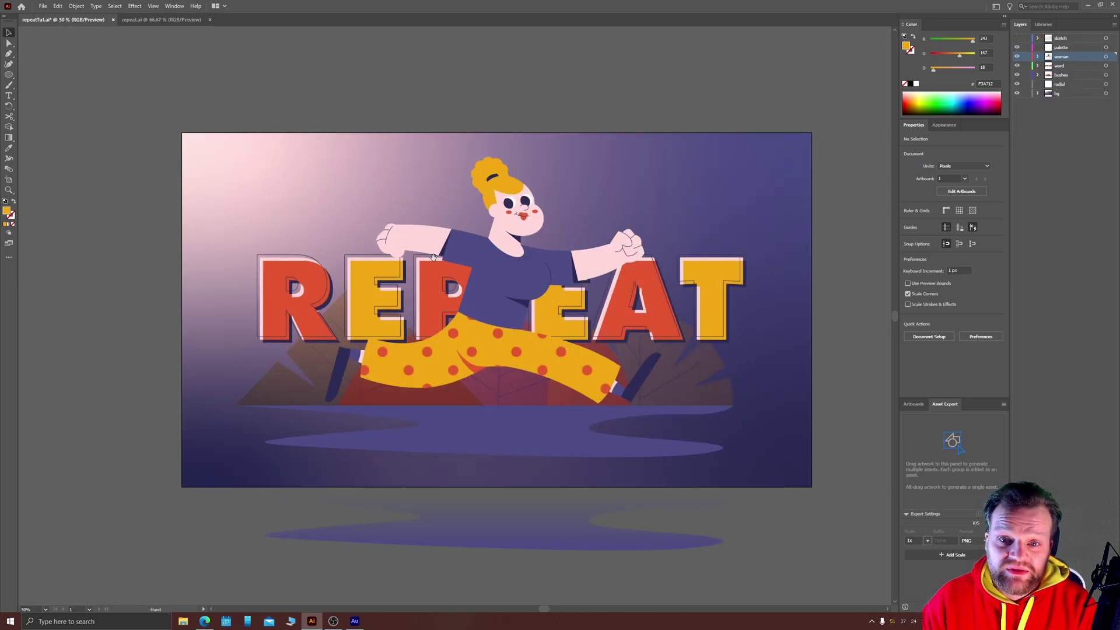
pyautogui.click(1106, 58)
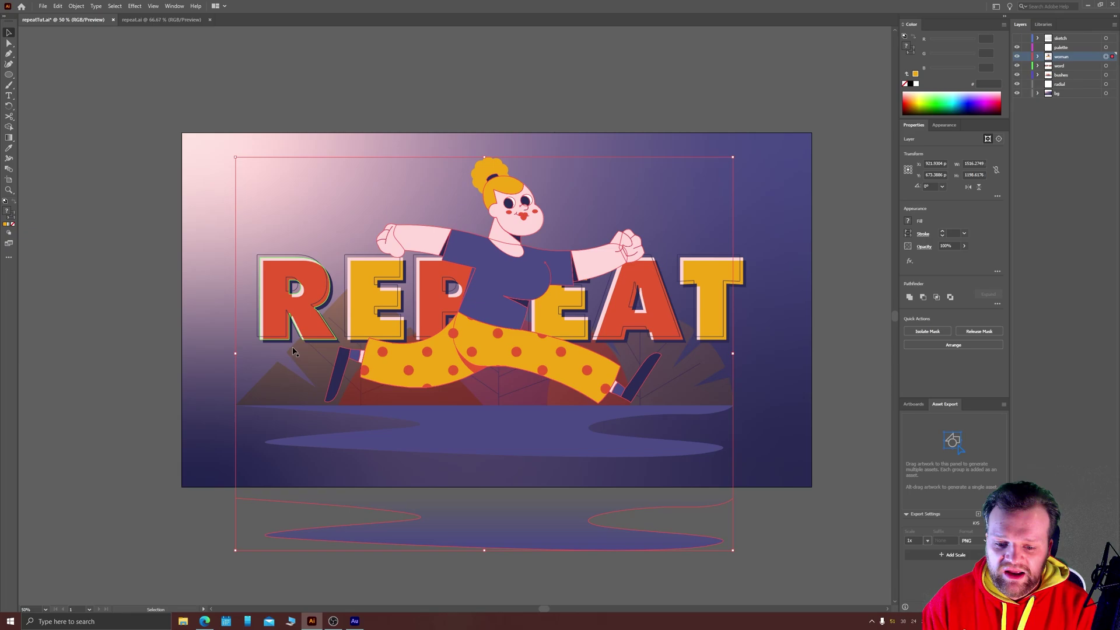
pyautogui.keyDown('shift'); pyautogui.click(485, 535); pyautogui.keyUp('shift')
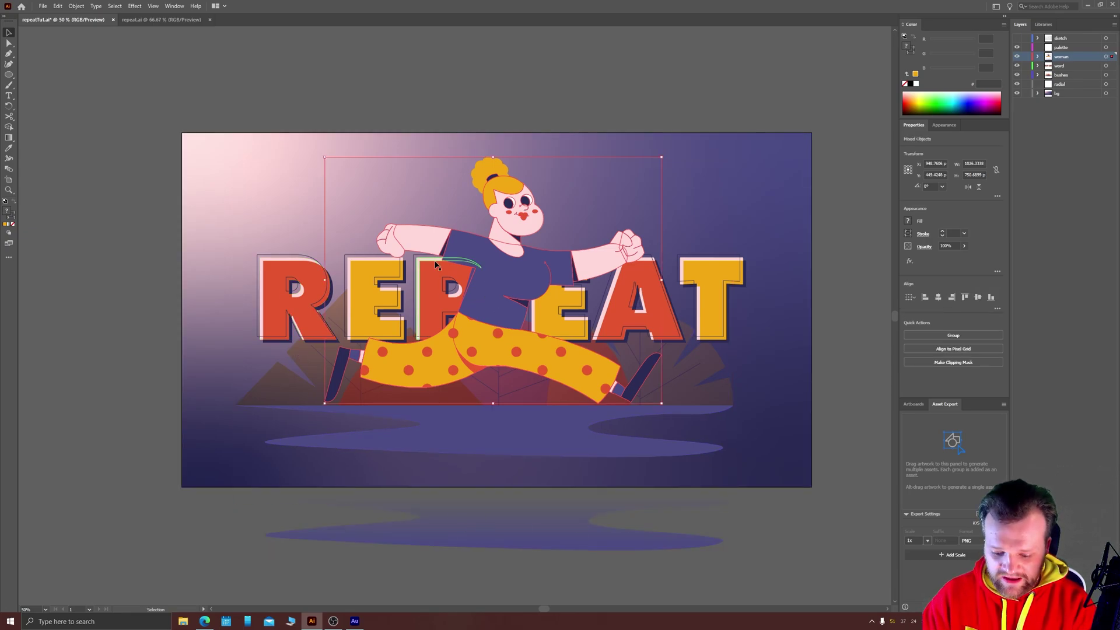
pyautogui.press('a')
pyautogui.press('v')
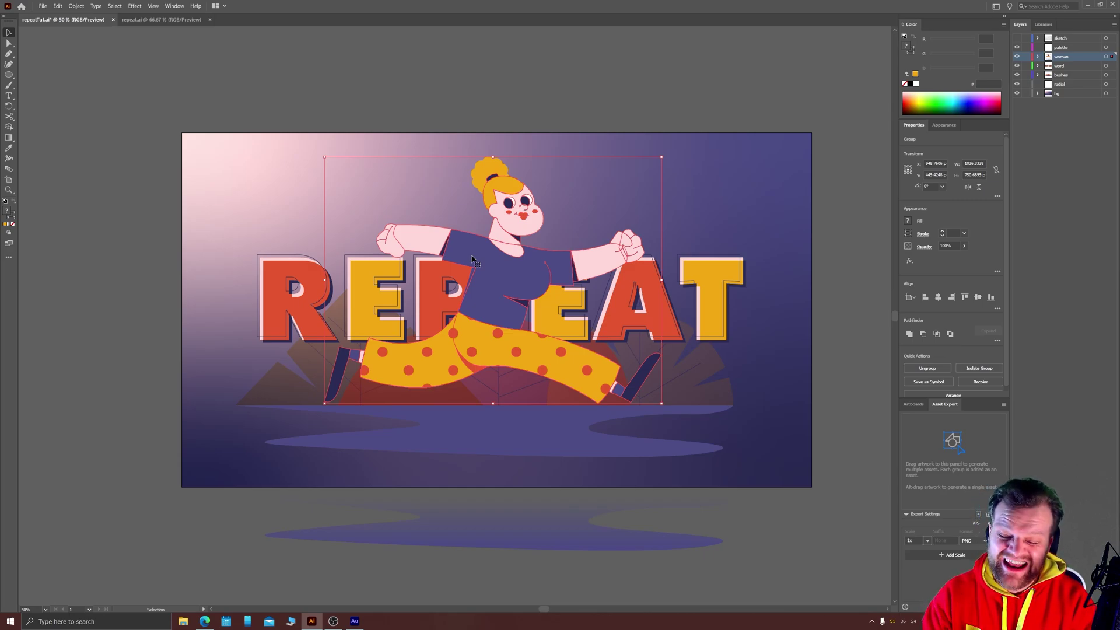
# Apply Object > Repeat > Mirror to the running woman.
pyautogui.click(75, 6)
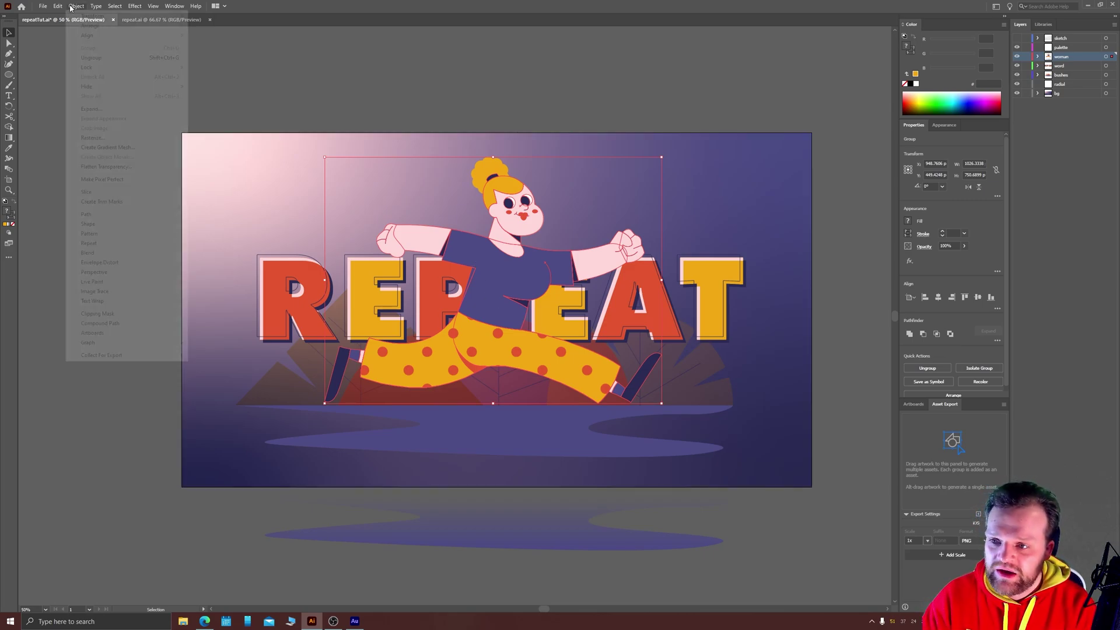
pyautogui.moveTo(138, 244)
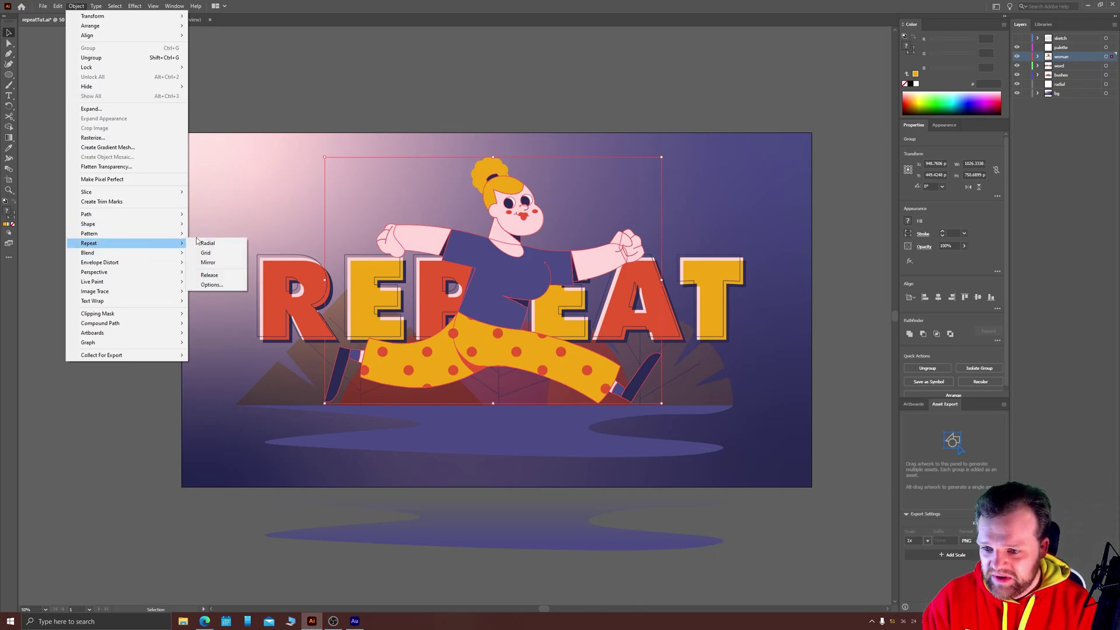
pyautogui.click(225, 264)
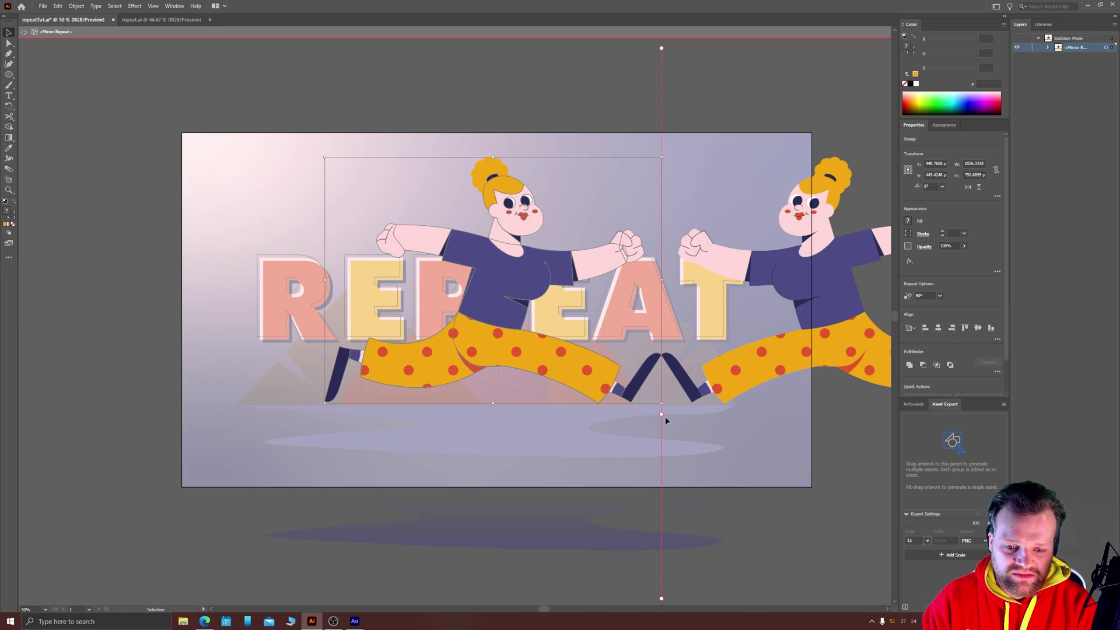
# Drag the mirror axis to reposition the copy and rotate it to lie nearly horizontal.
pyautogui.moveTo(662, 415); pyautogui.dragTo(518, 397)
pyautogui.click(125, 250)
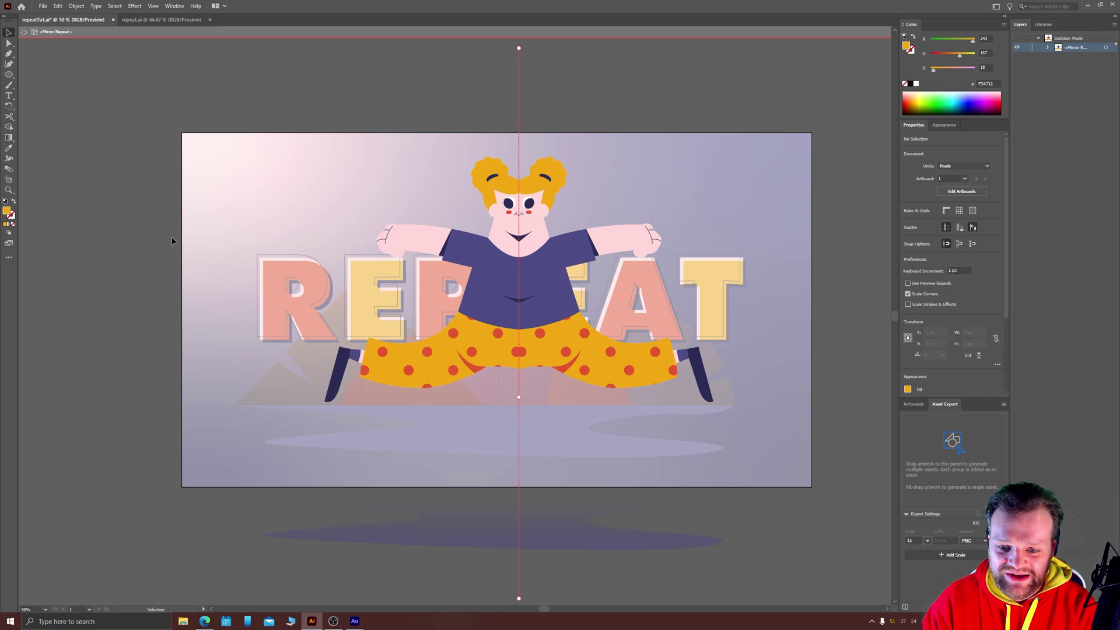
pyautogui.moveTo(518, 48); pyautogui.dragTo(179, 415)
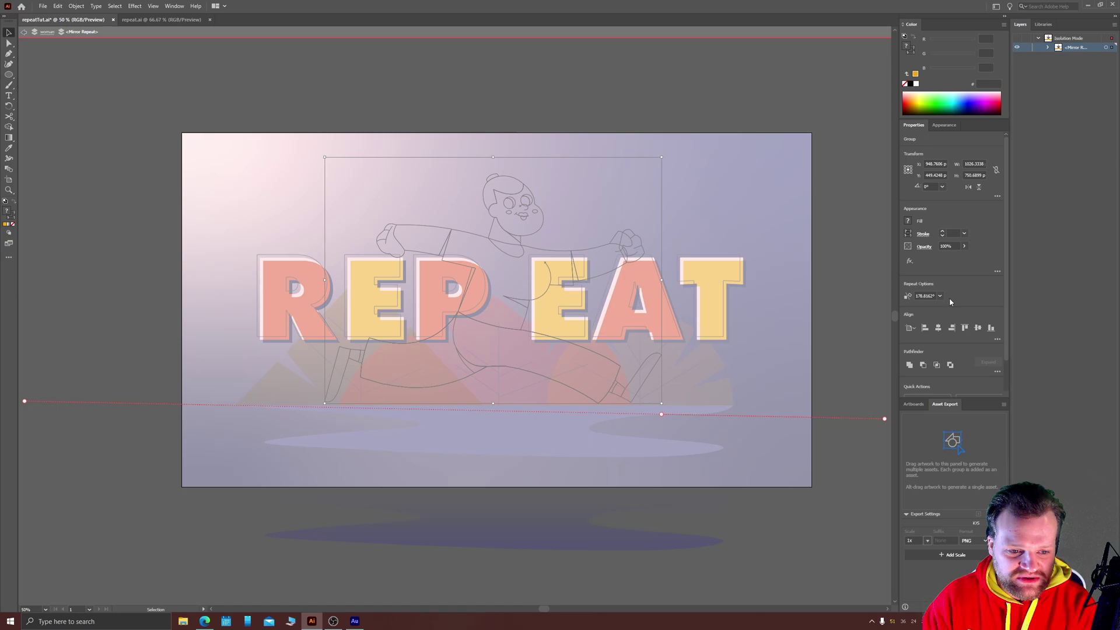
# Set the mirror axis angle to 180°, raise it to the woman's feet, and exit isolation mode.
pyautogui.click(925, 296)
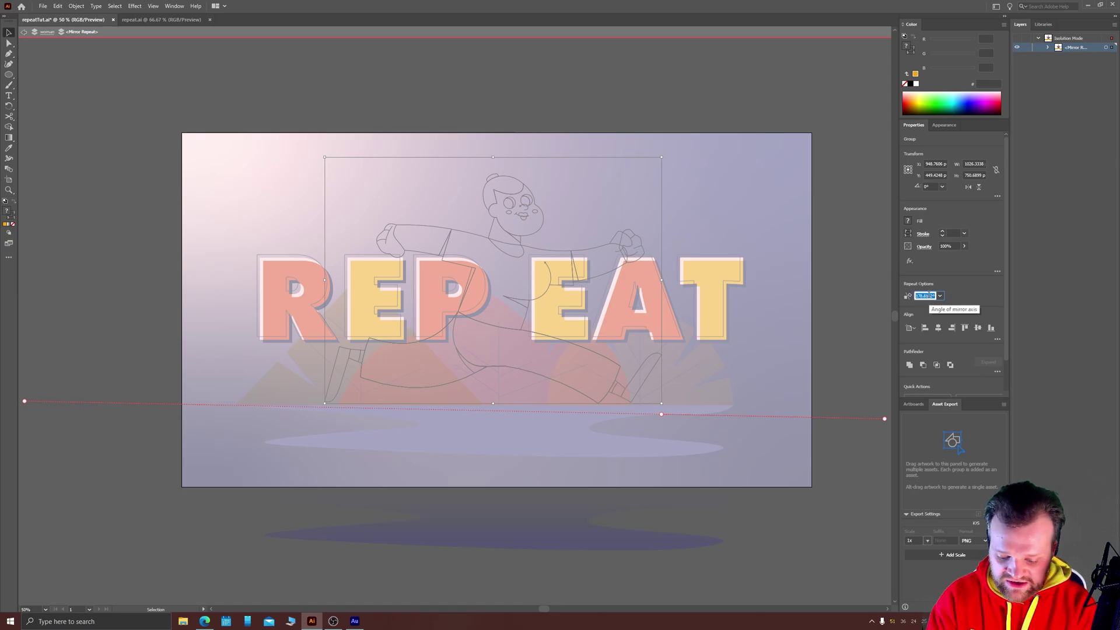
pyautogui.write('180')
pyautogui.press('Return')
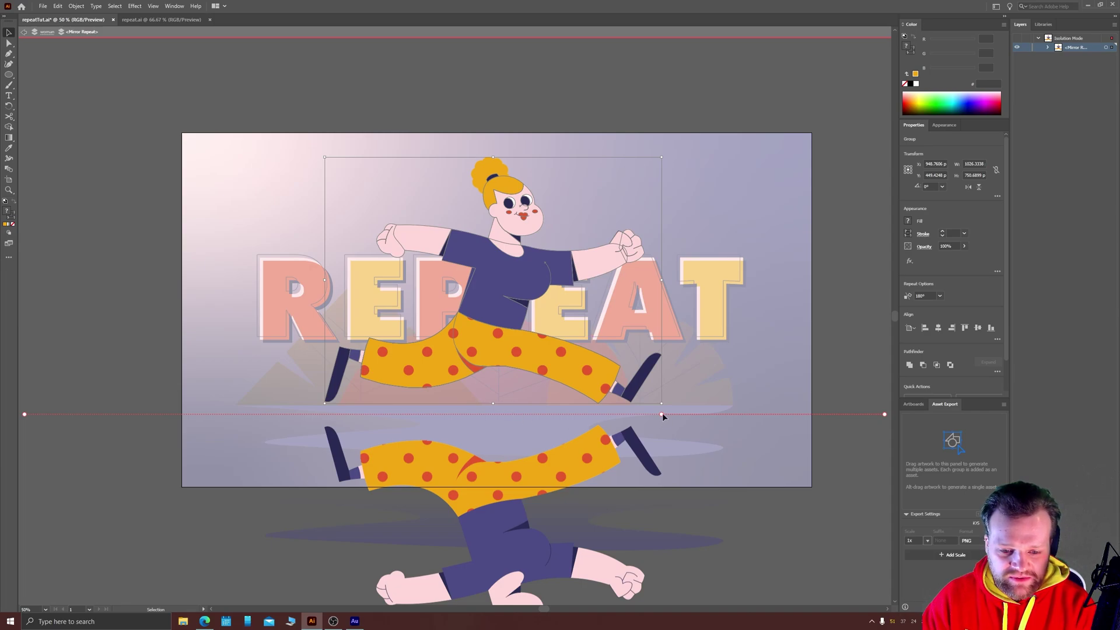
pyautogui.moveTo(661, 414); pyautogui.dragTo(613, 316)
pyautogui.doubleClick(136, 94)
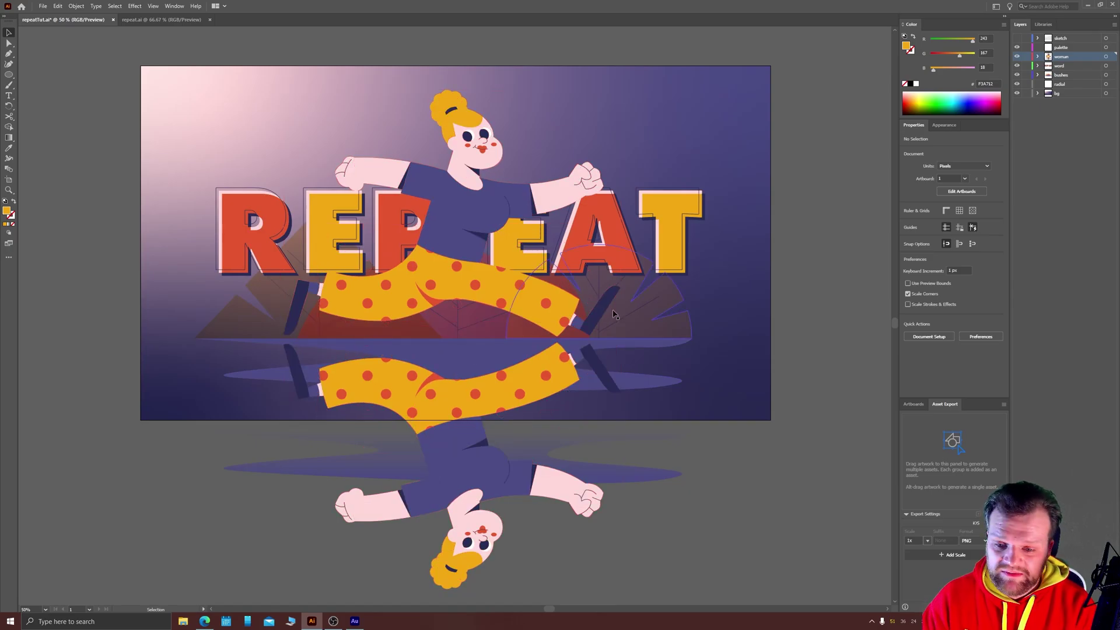
# Expand the woman's mirror repeat into plain artwork, expanding object and fill.
pyautogui.click(364, 344)
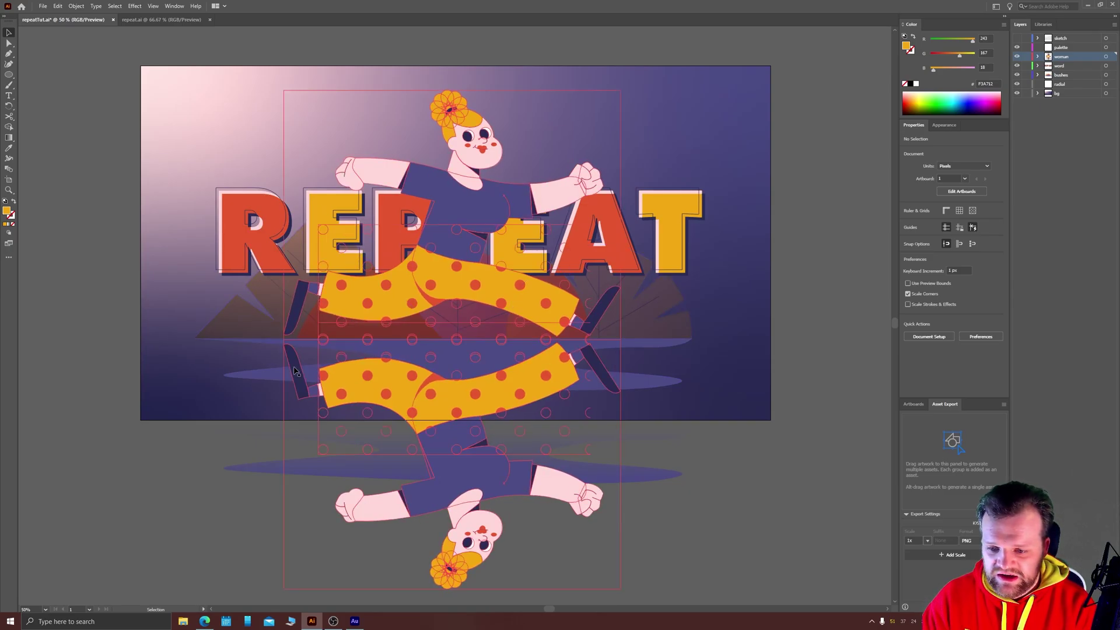
pyautogui.click(76, 5)
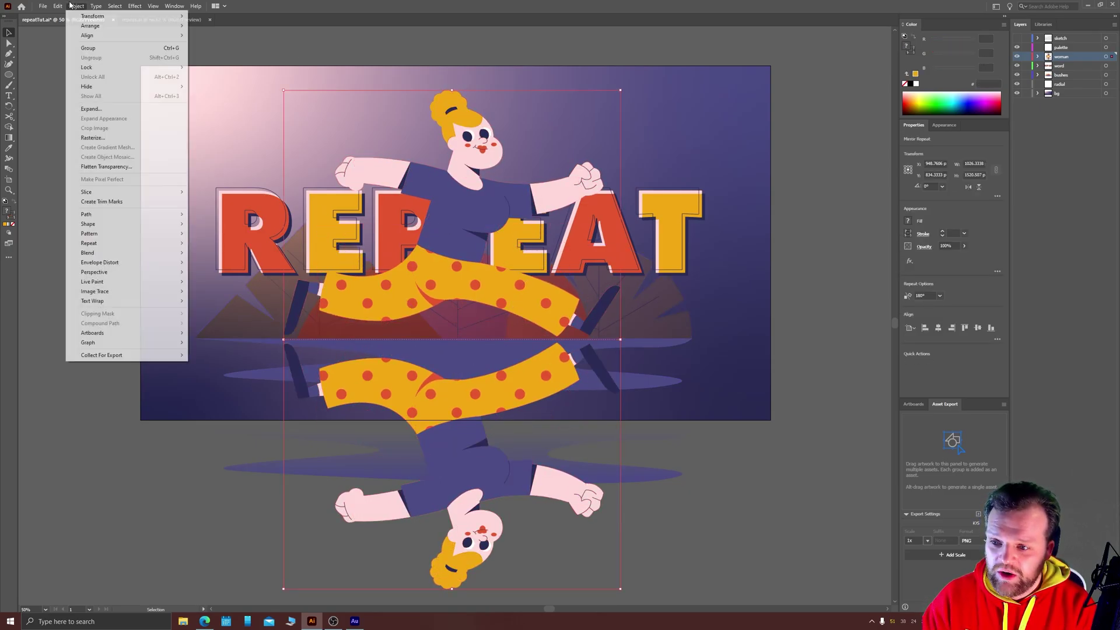
pyautogui.click(91, 110)
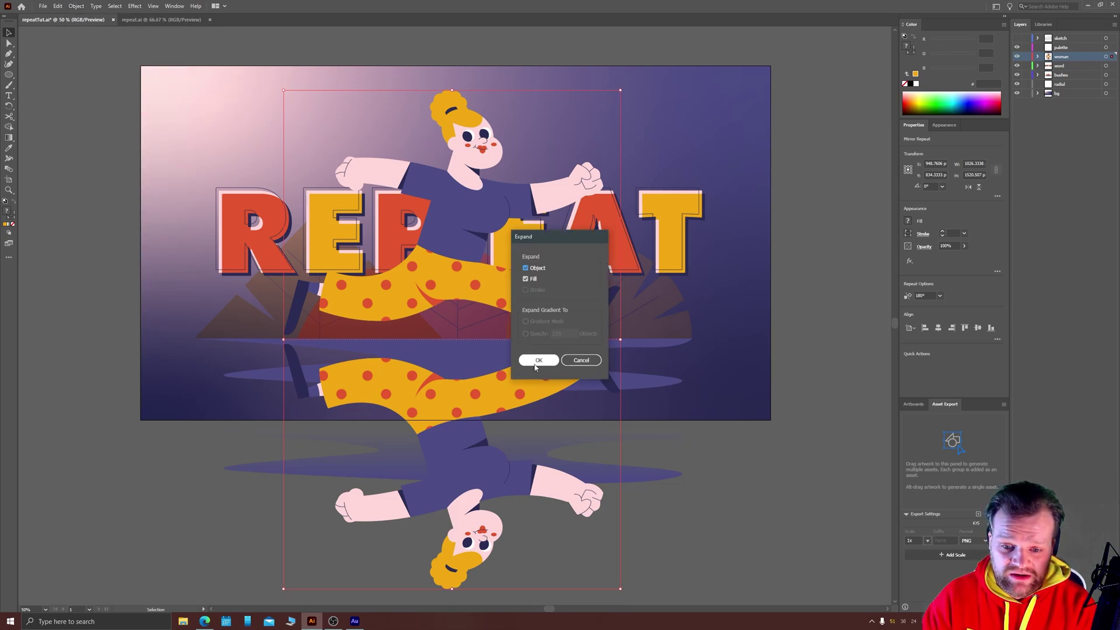
pyautogui.click(532, 361)
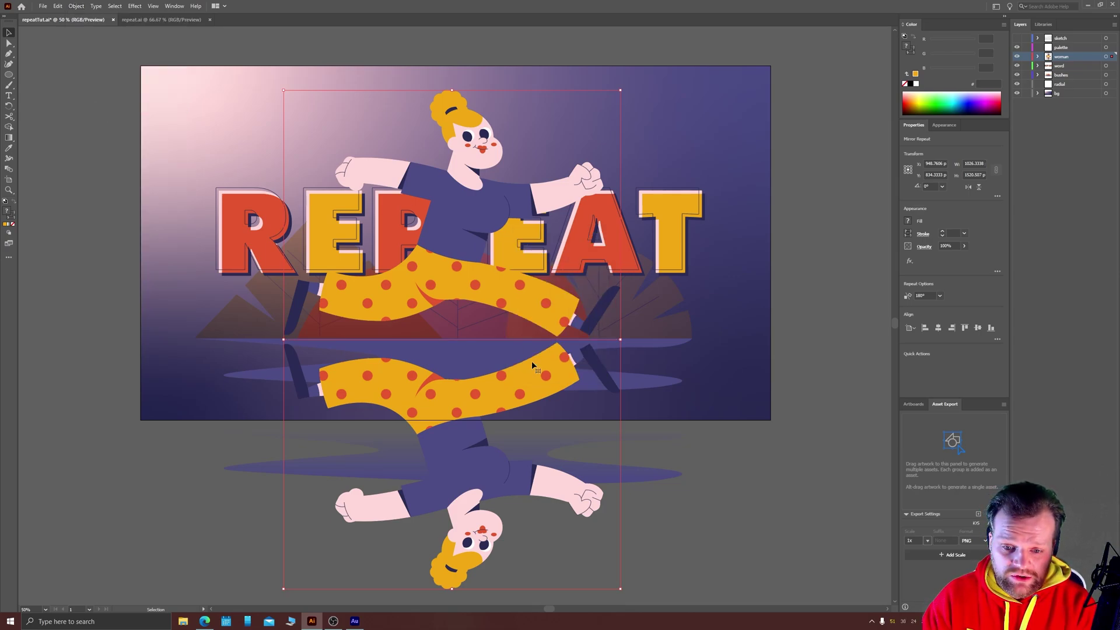
# Deselect the expanded group and test pulling the reflection aside, then undo the move.
pyautogui.rightClick(456, 208)
pyautogui.press('Escape')
pyautogui.hotkey('ctrl', 'shift', 'a')
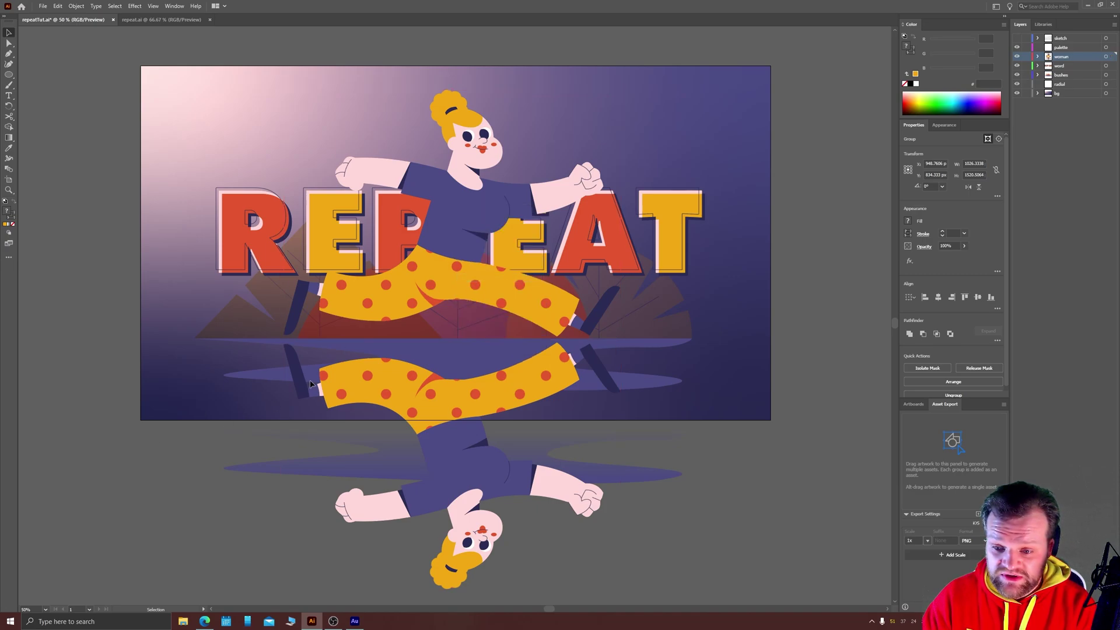
pyautogui.moveTo(335, 386); pyautogui.dragTo(719, 318)
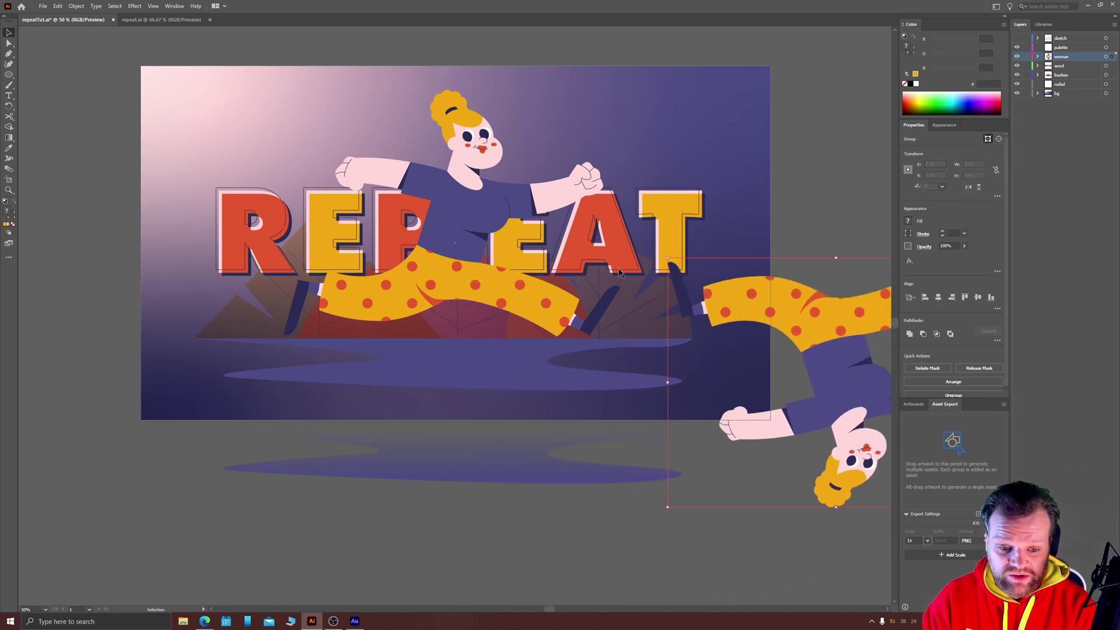
pyautogui.hotkey('ctrl', 'z')
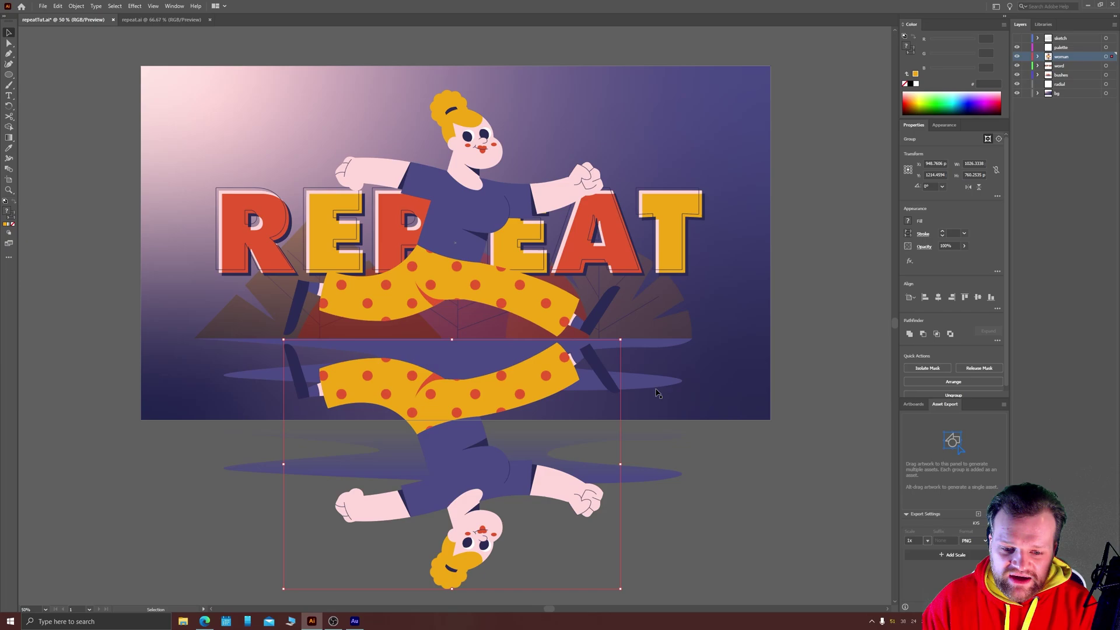
# Select just the water puddle path and move it onto the woman's layer.
pyautogui.click(637, 386)
pyautogui.press('a')
pyautogui.click(636, 385)
pyautogui.press('v')
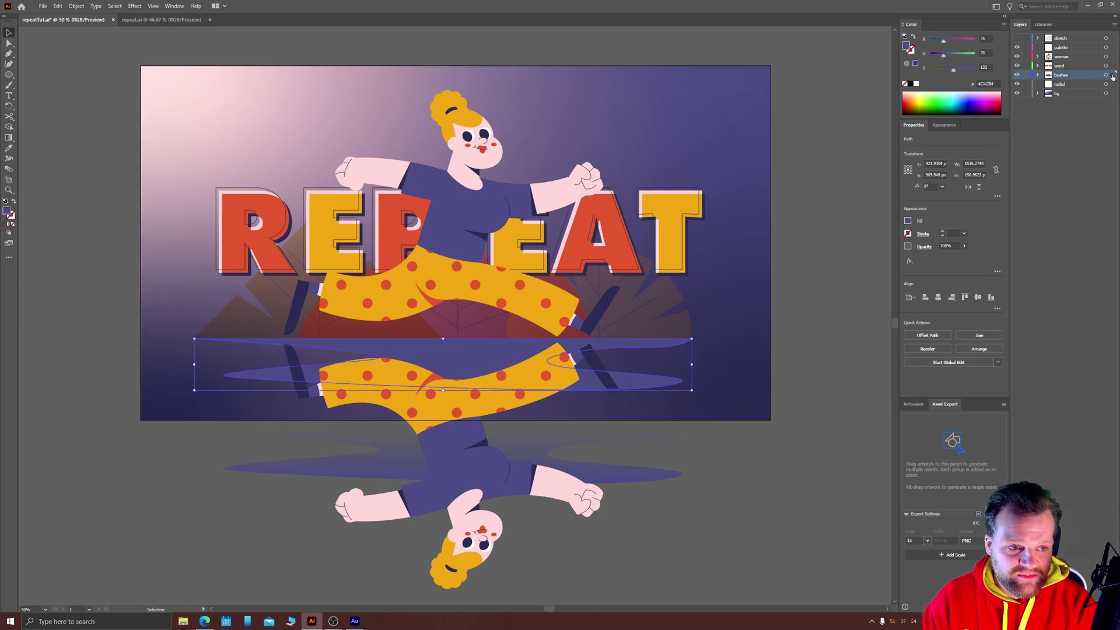
pyautogui.moveTo(1116, 68); pyautogui.dragTo(1112, 56)
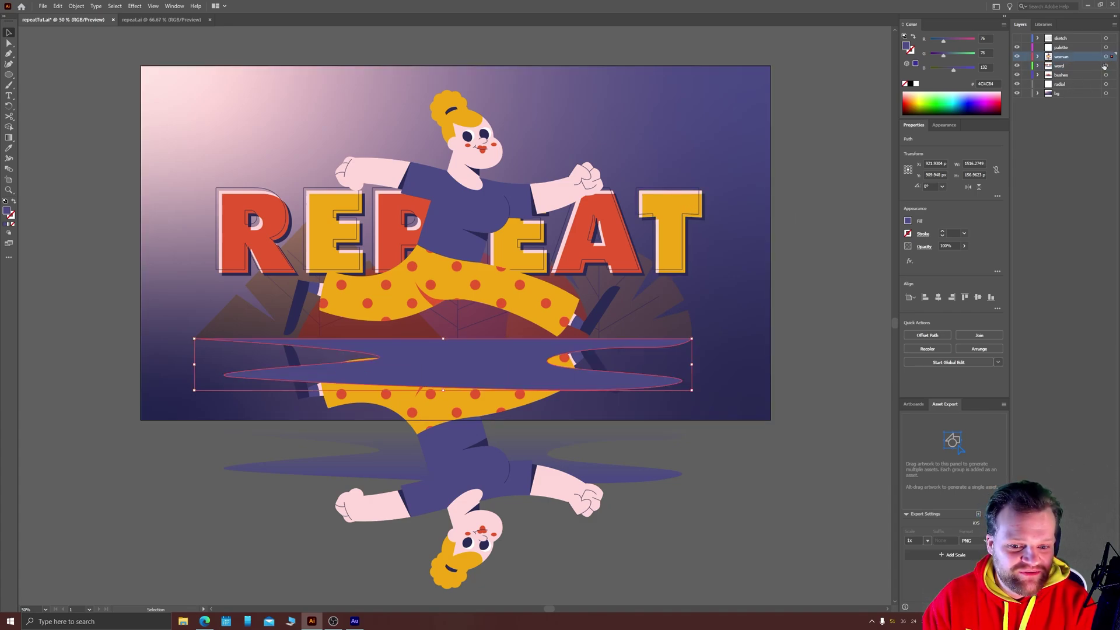
# Clip the upside-down reflection inside the puddle path with Make Clipping Mask.
pyautogui.keyDown('shift'); pyautogui.click(444, 424); pyautogui.keyUp('shift')
pyautogui.rightClick(428, 367)
pyautogui.click(461, 442)
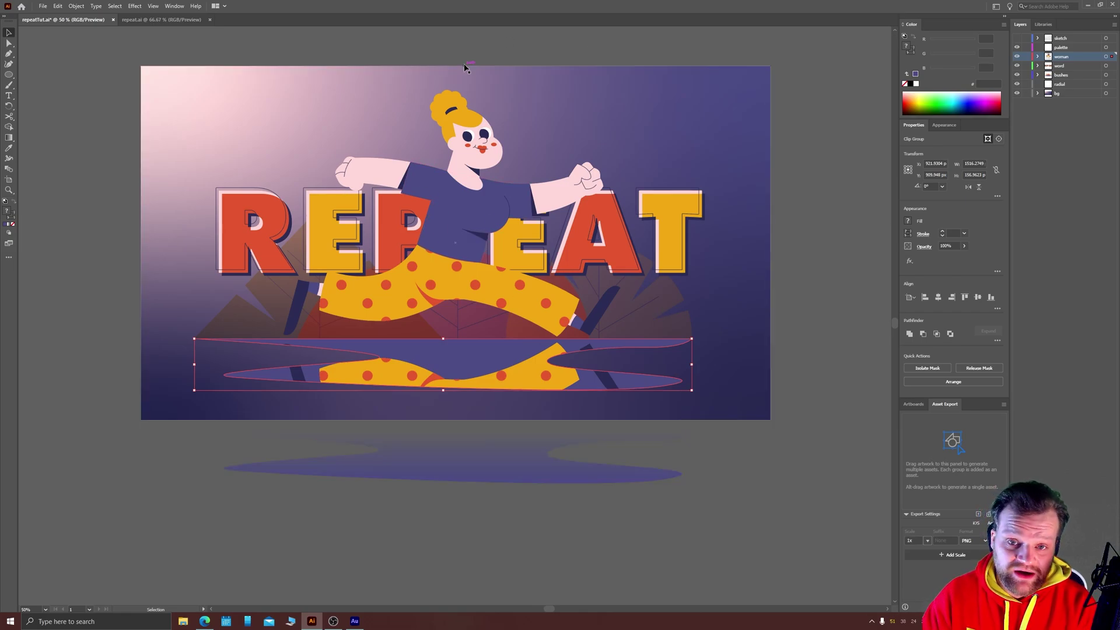
# Move the purple gradient puddle shape up over the reflection and paste it in front.
pyautogui.moveTo(467, 435); pyautogui.dragTo(447, 377)
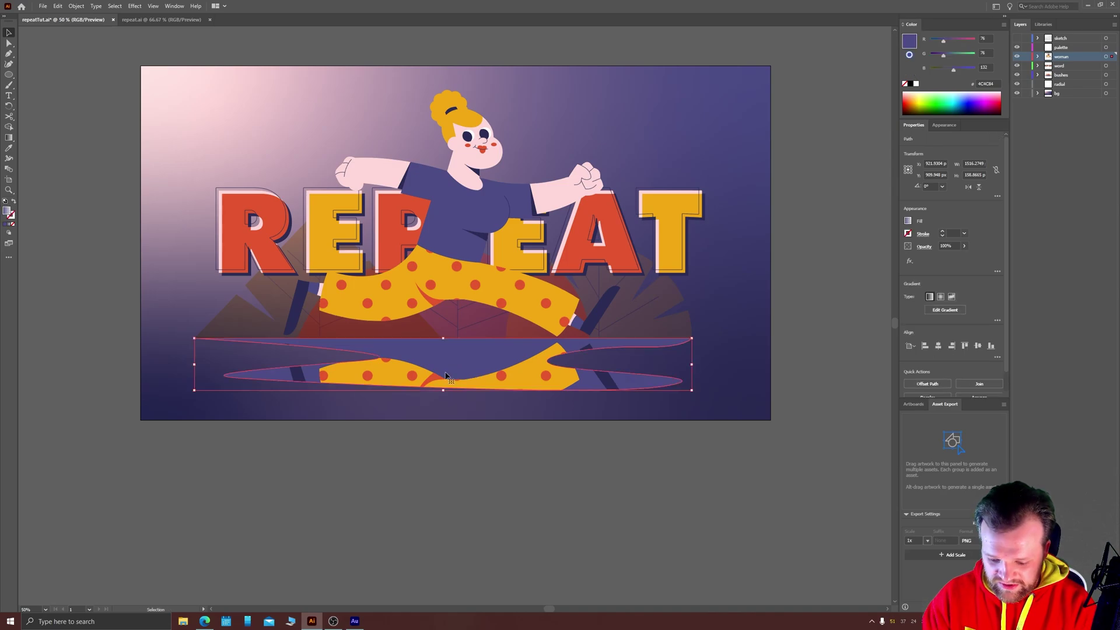
pyautogui.hotkey('ctrl', 'f')
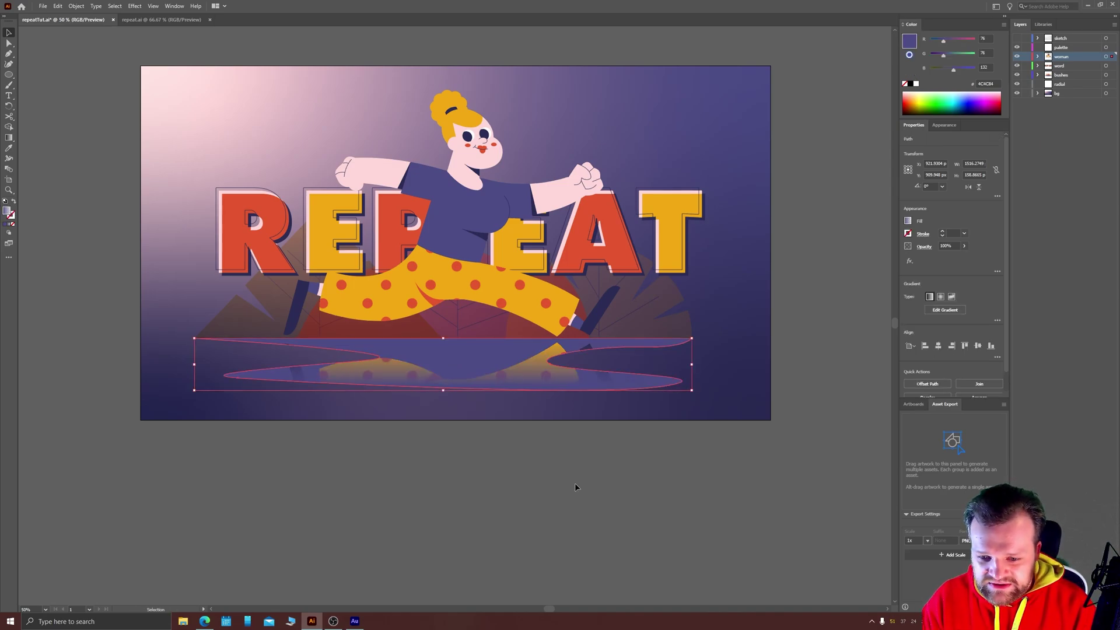
pyautogui.click(495, 491)
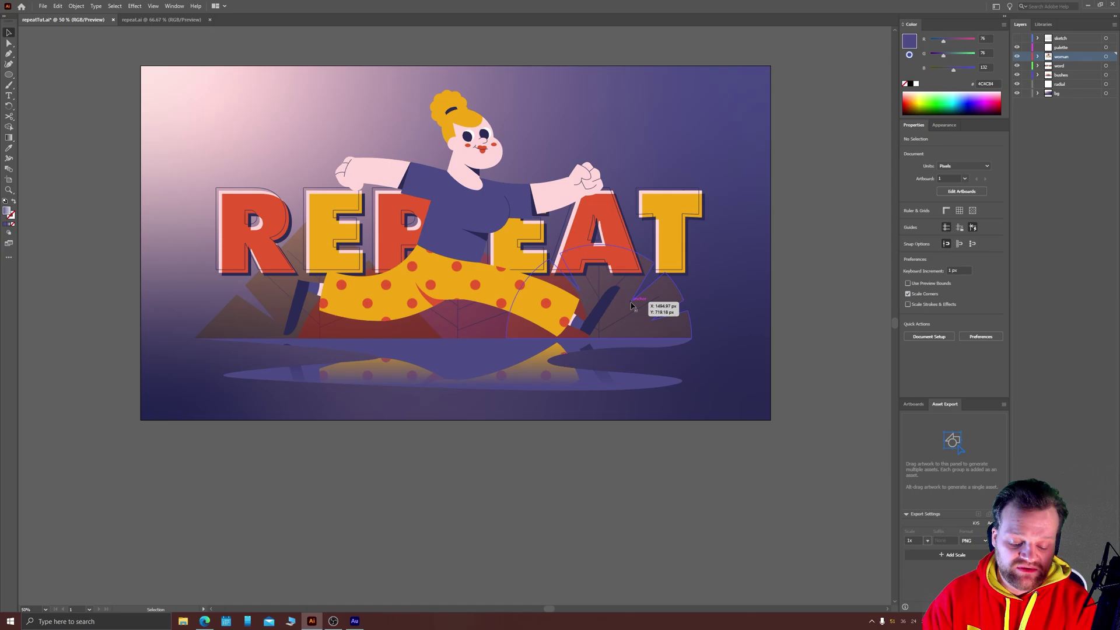
# Zoom in on the artwork to inspect the faded reflection in the puddle.
pyautogui.scroll(2, 456, 252)
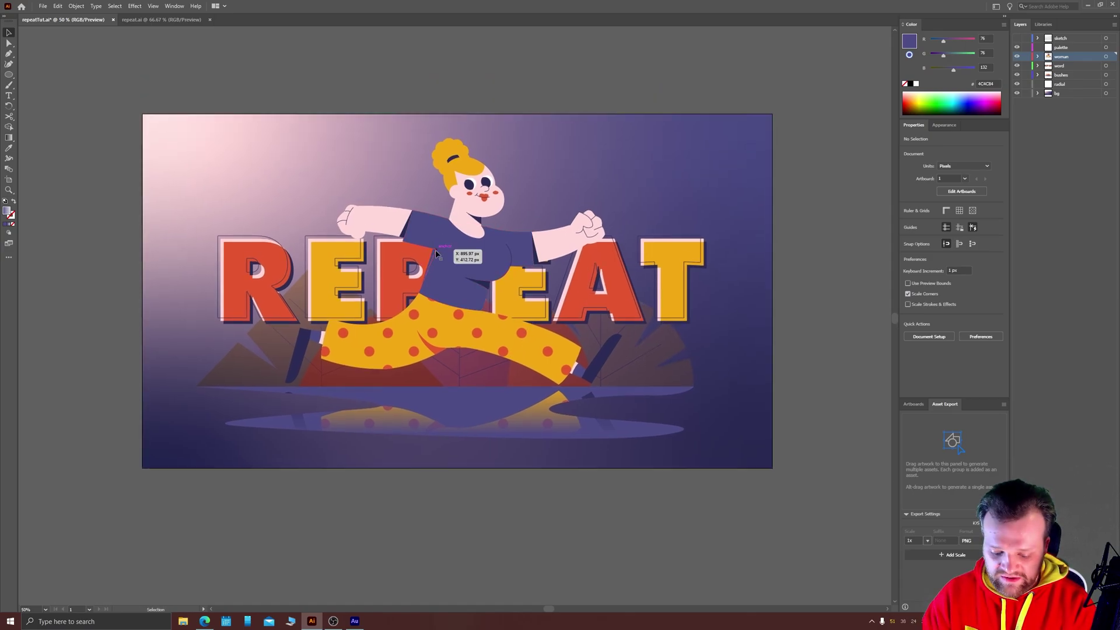
pyautogui.press('z')
pyautogui.moveTo(134, 108); pyautogui.dragTo(350, 245)
pyautogui.moveTo(435, 286)
pyautogui.mouseDown()
pyautogui.moveTo(468, 287)
pyautogui.moveTo(447, 289)
pyautogui.mouseUp()
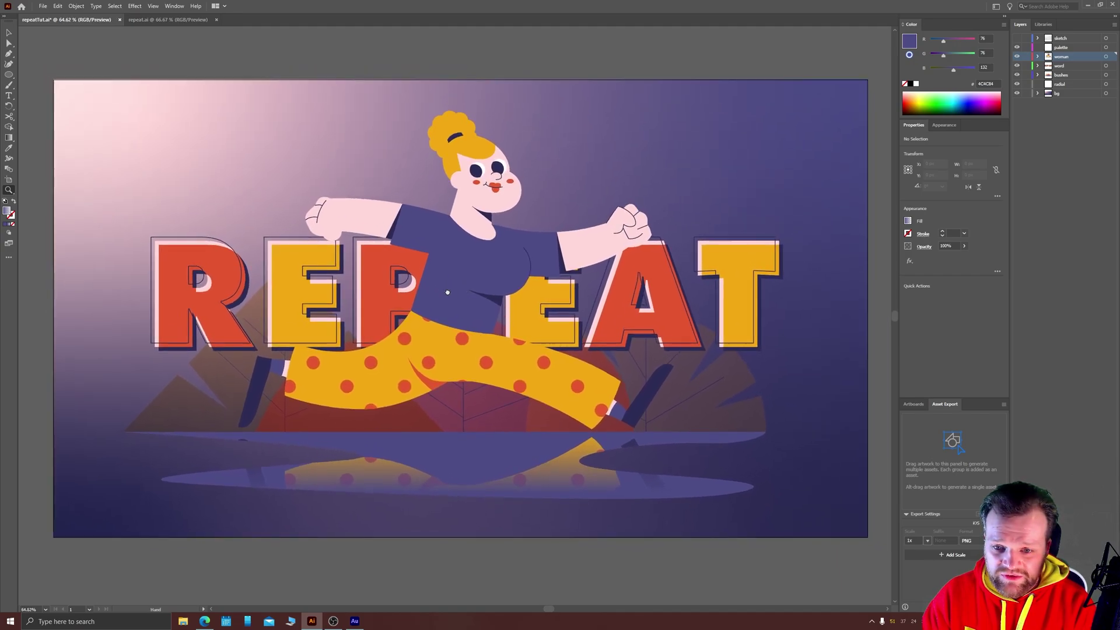
pyautogui.click(9, 32)
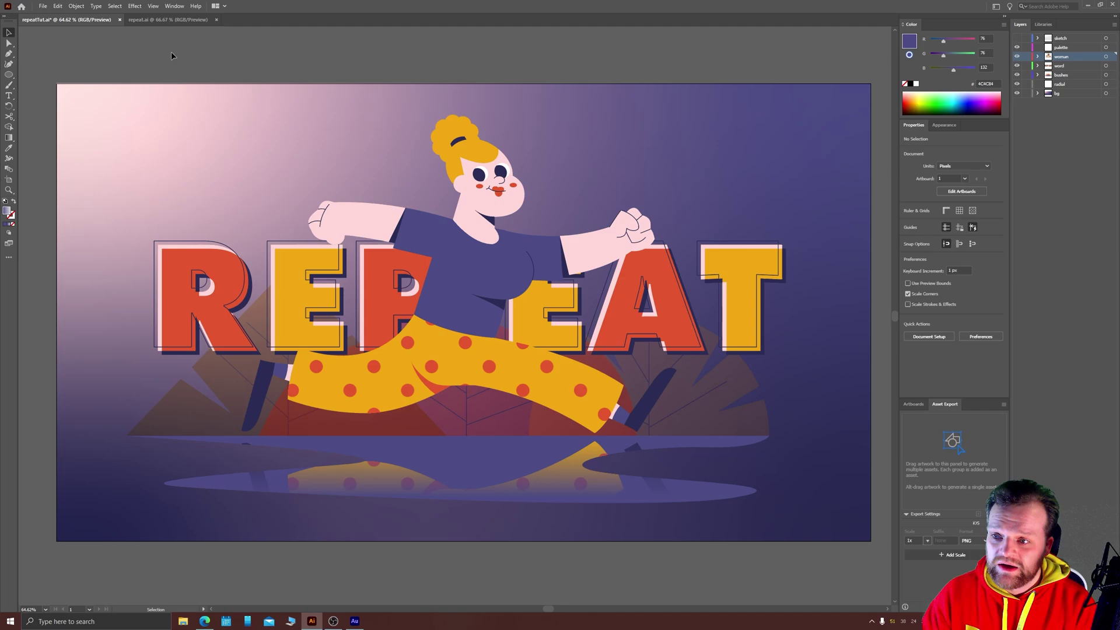